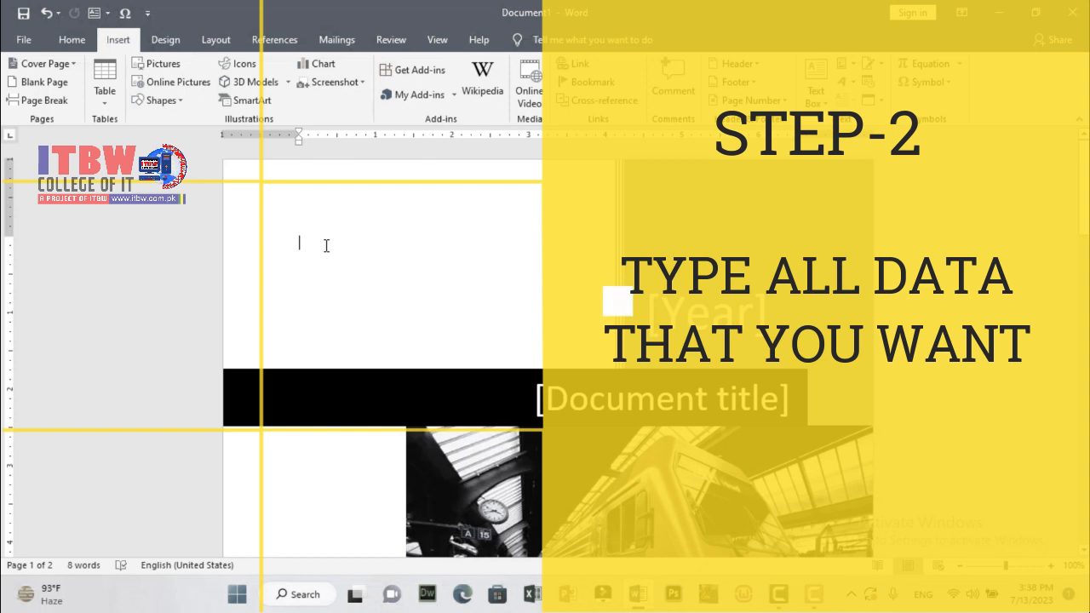
# Enter the heading lines "M.S WORD", "INSERT" and "SHEET NO. 1B", and add a bottom border under the last one.
pyautogui.write('M.S WORD')
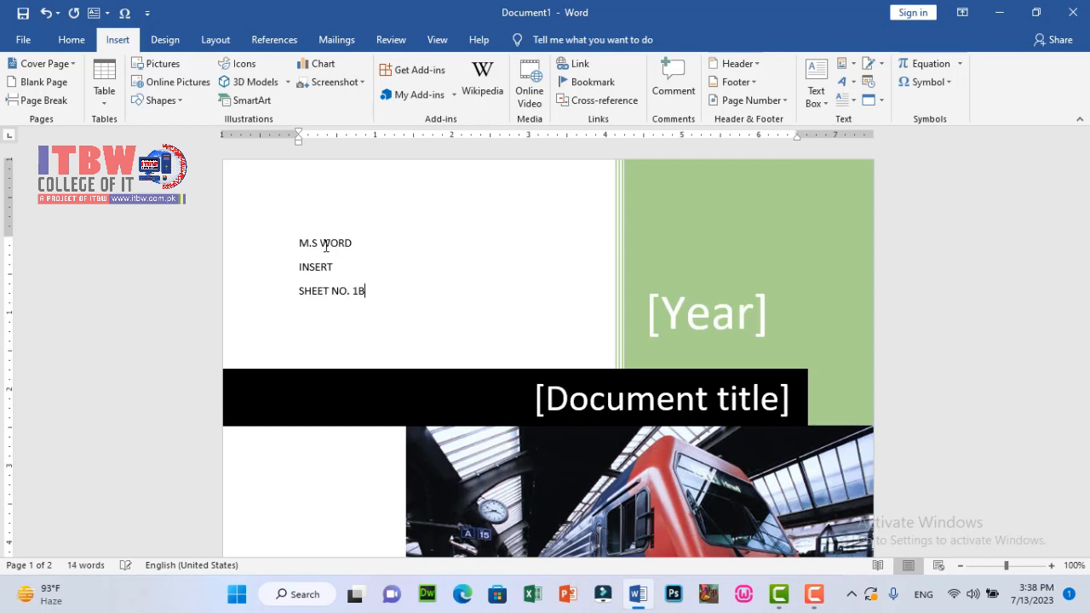
pyautogui.click(72, 39)
pyautogui.click(509, 94)
pyautogui.click(518, 121)
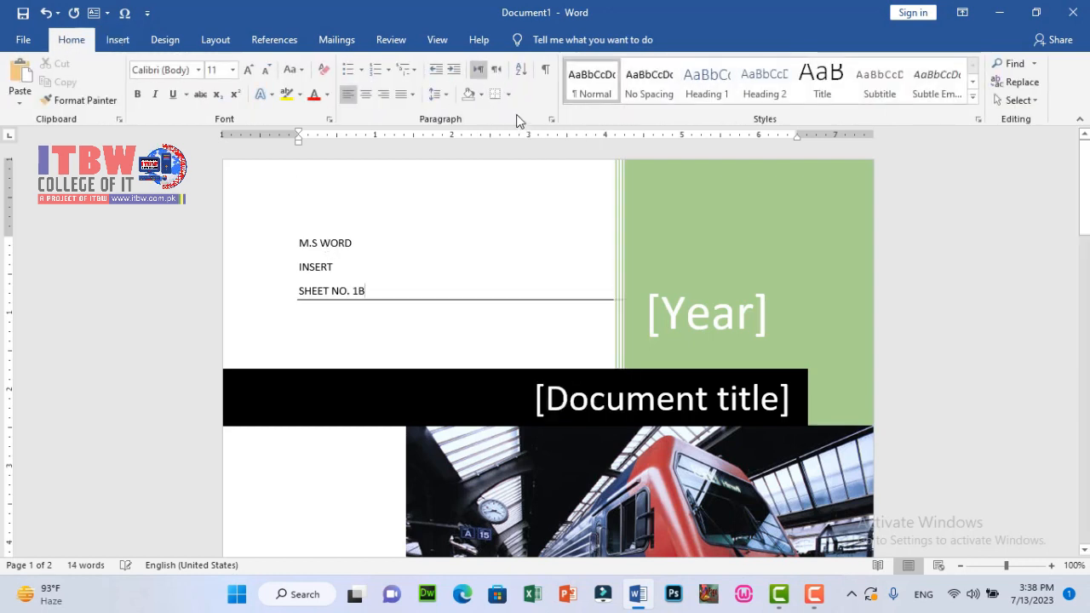
# Below the border, enter "Instruction: Microsoft Office word 2019 Practice sheet", "Published by: Information technology & Business world" and a "Completed by:" line with the author's full name.
pyautogui.click(307, 321)
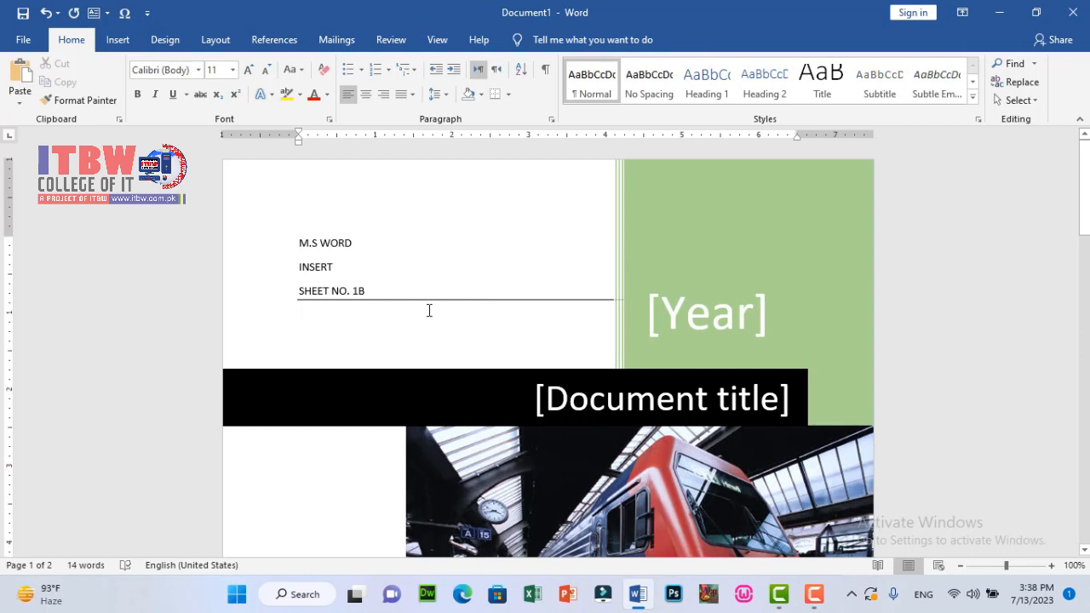
pyautogui.click(233, 70)
pyautogui.click(215, 114)
pyautogui.write('in')
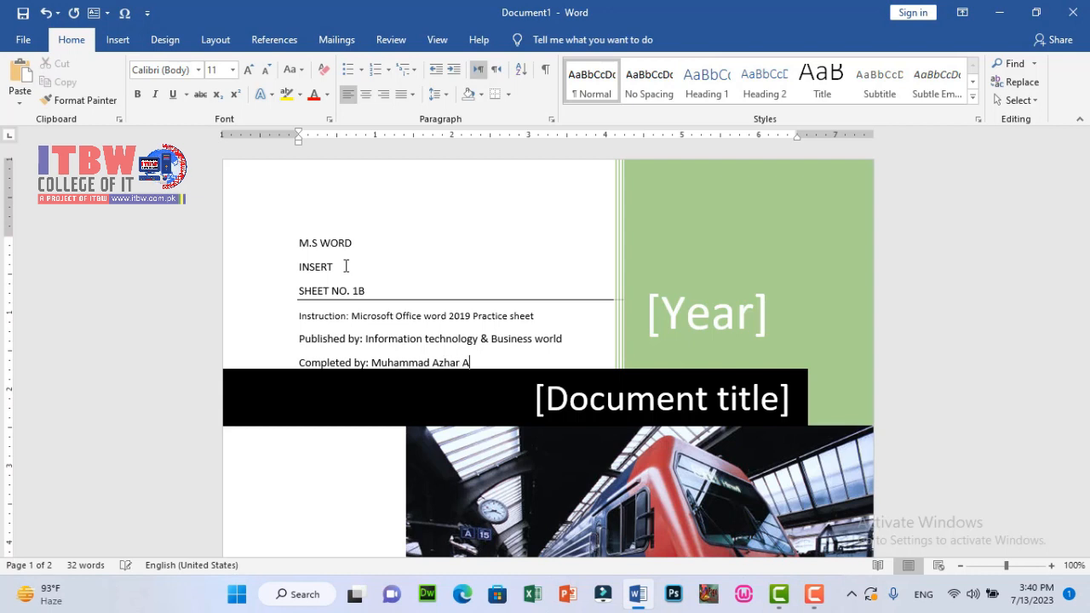
# Set the font size of the instruction, publisher and completed-by lines to 10.
pyautogui.keyDown('shift'); pyautogui.click(275, 311); pyautogui.keyUp('shift')
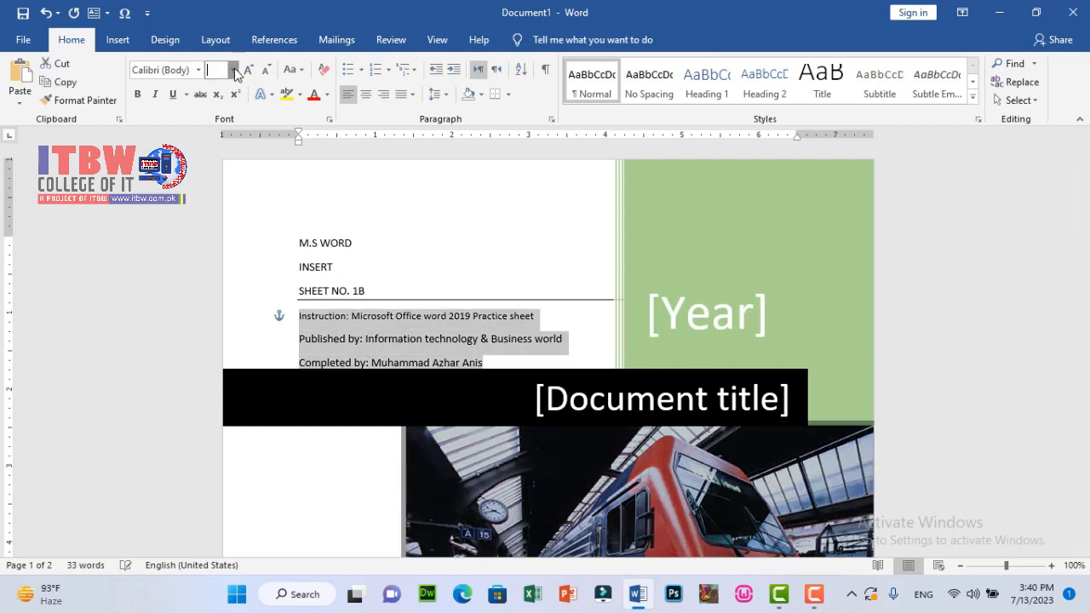
pyautogui.click(233, 70)
pyautogui.click(218, 119)
# Remove the space after paragraphs in the three heading lines and the three information lines below the border.
pyautogui.click(333, 267)
pyautogui.moveTo(299, 242); pyautogui.dragTo(375, 294)
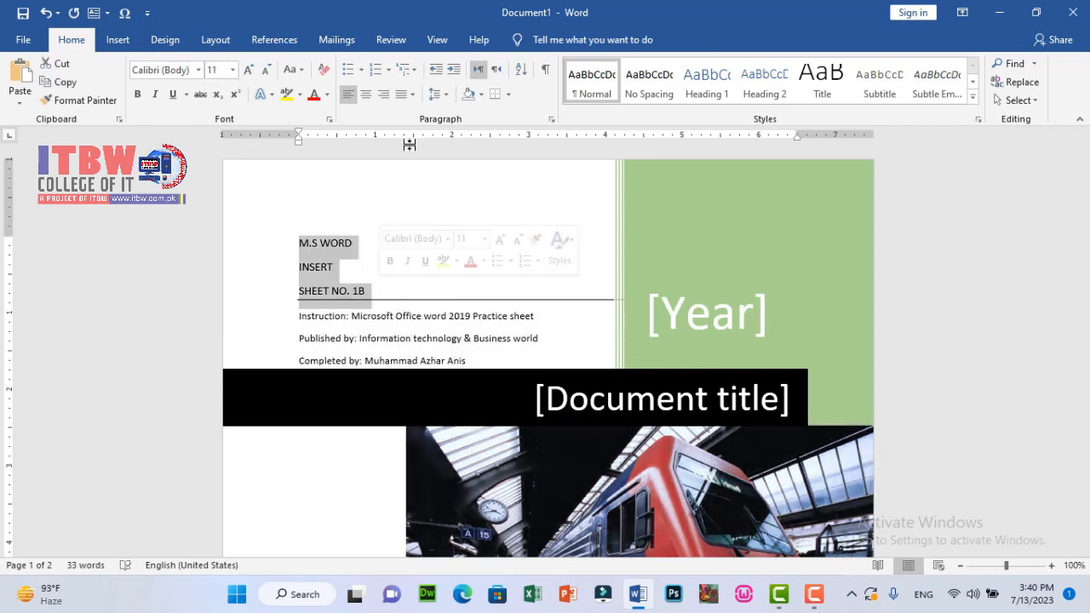
pyautogui.click(439, 95)
pyautogui.click(477, 270)
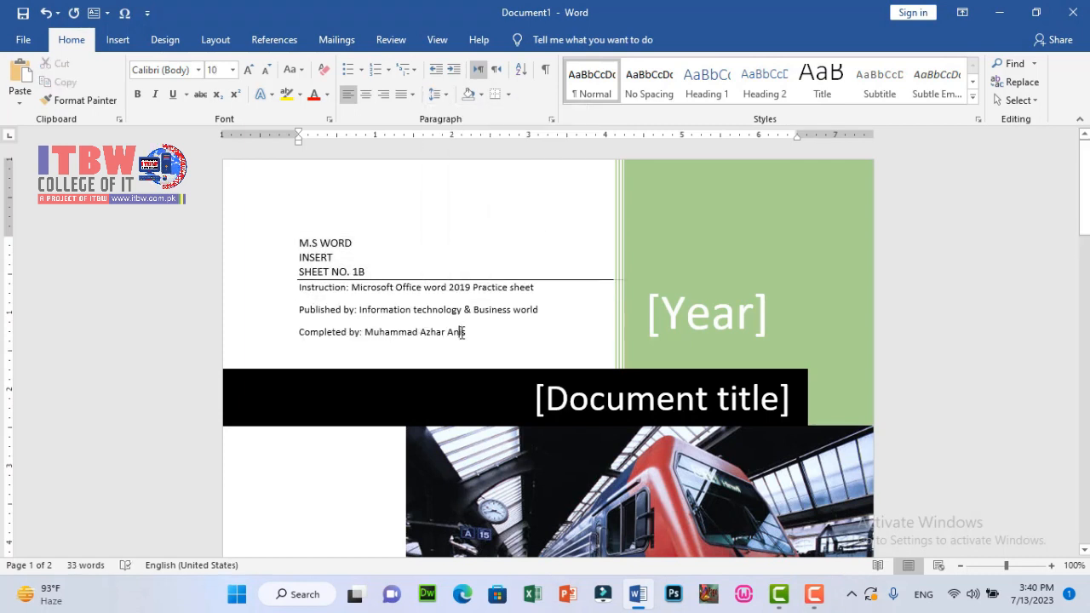
pyautogui.moveTo(466, 332); pyautogui.dragTo(298, 287)
pyautogui.click(440, 95)
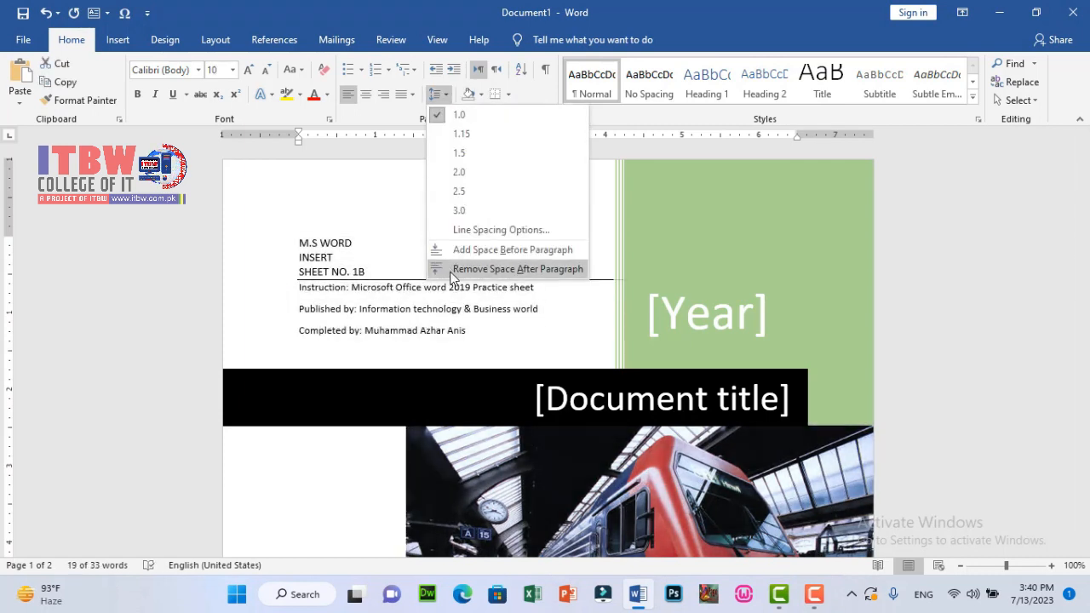
pyautogui.click(477, 269)
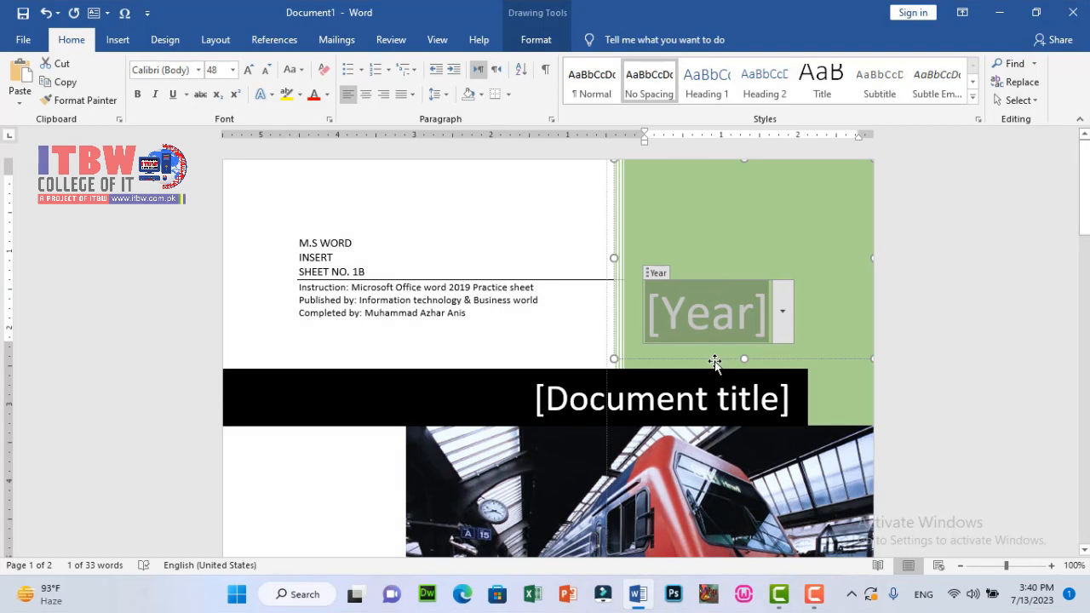
pyautogui.click(715, 361)
pyautogui.press('Delete')
pyautogui.click(668, 395)
pyautogui.press('Delete')
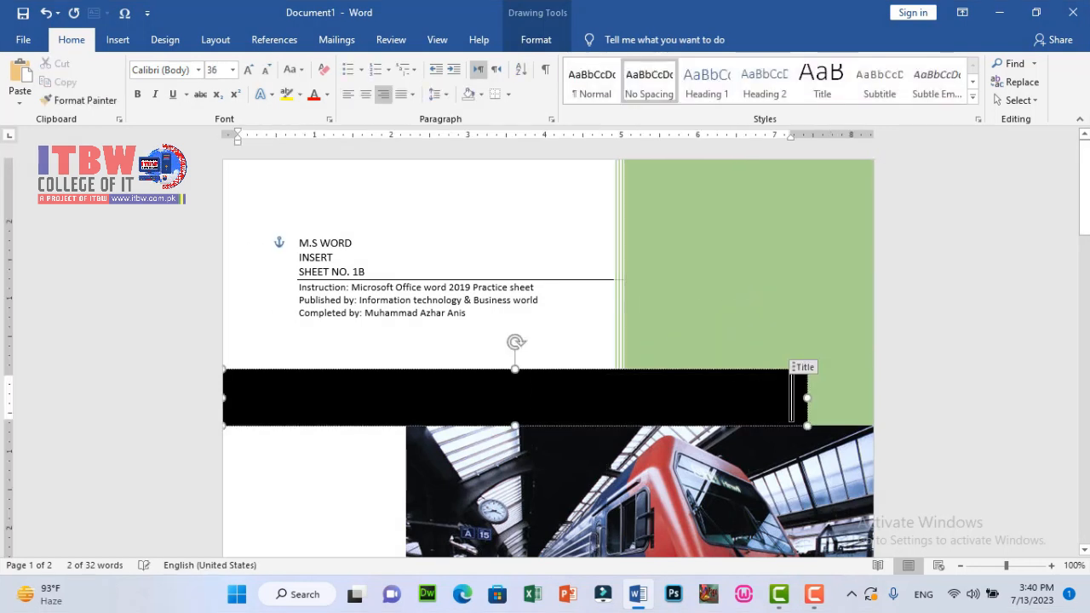
pyautogui.write('itbw college of it')
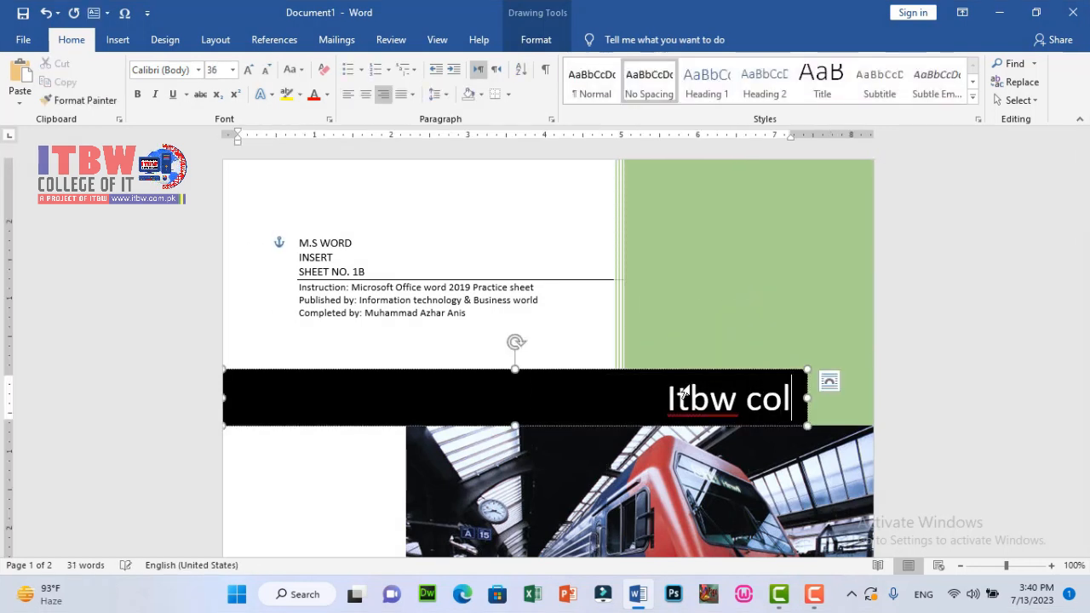
pyautogui.write(' (www.tibe')
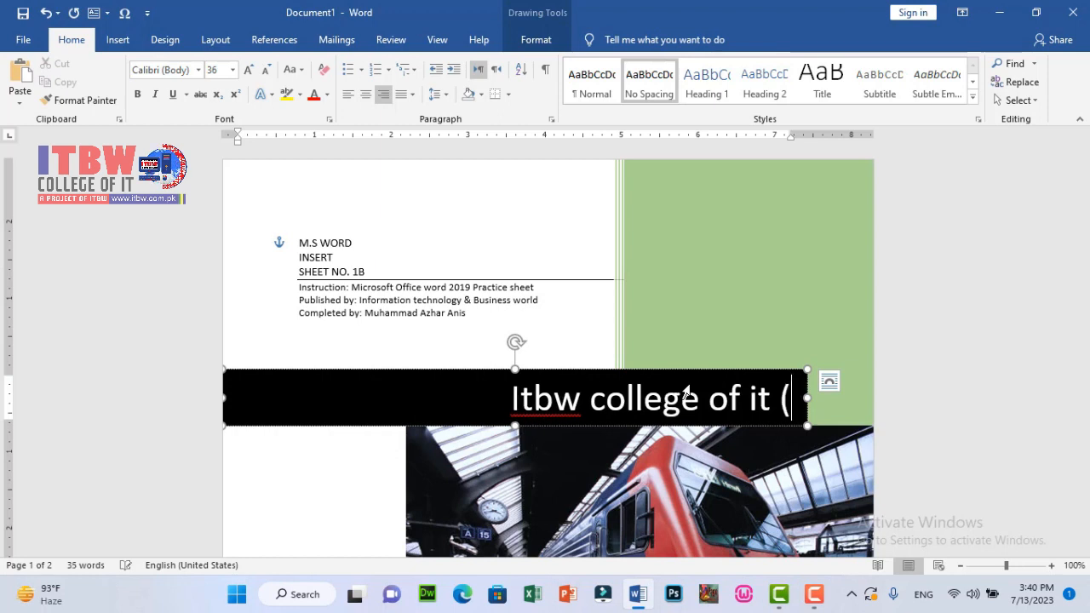
pyautogui.press('BackSpace')
pyautogui.press('BackSpace')
pyautogui.press('BackSpace')
pyautogui.press('BackSpace')
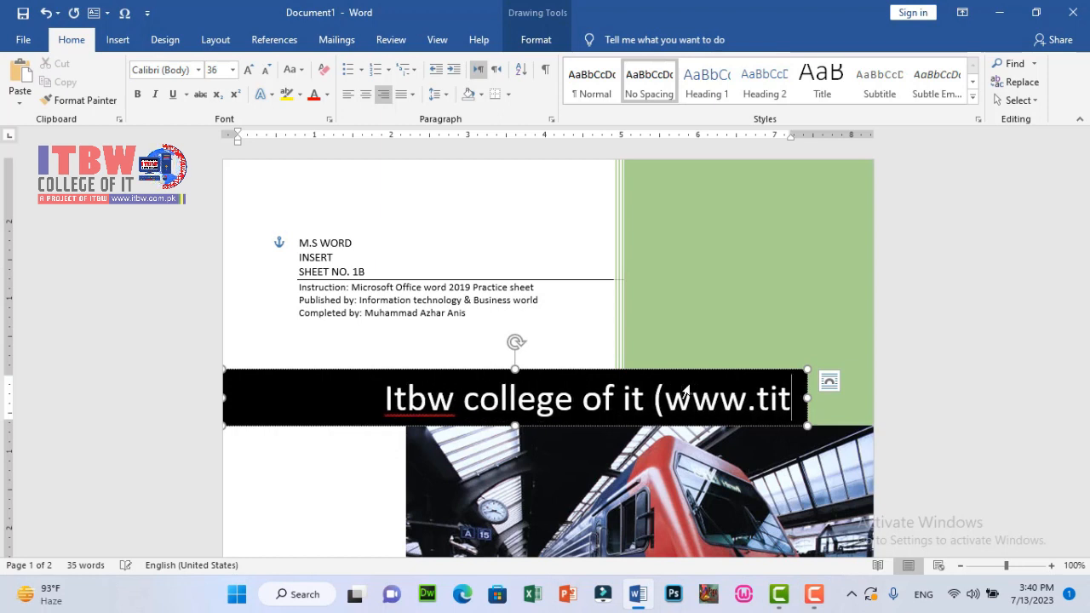
pyautogui.write('itbw .com')
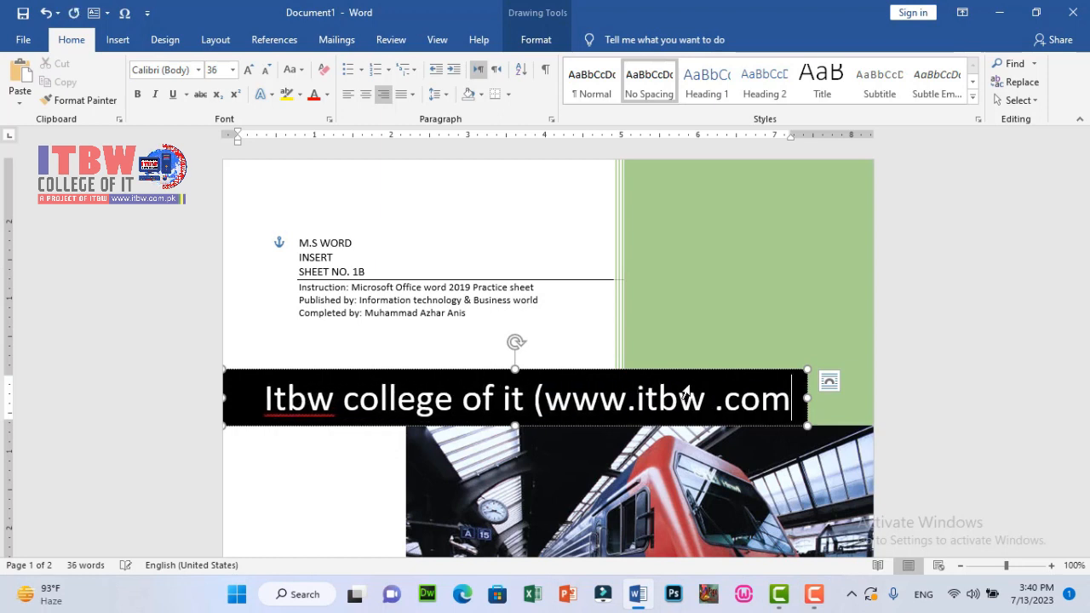
pyautogui.write('.pk)')
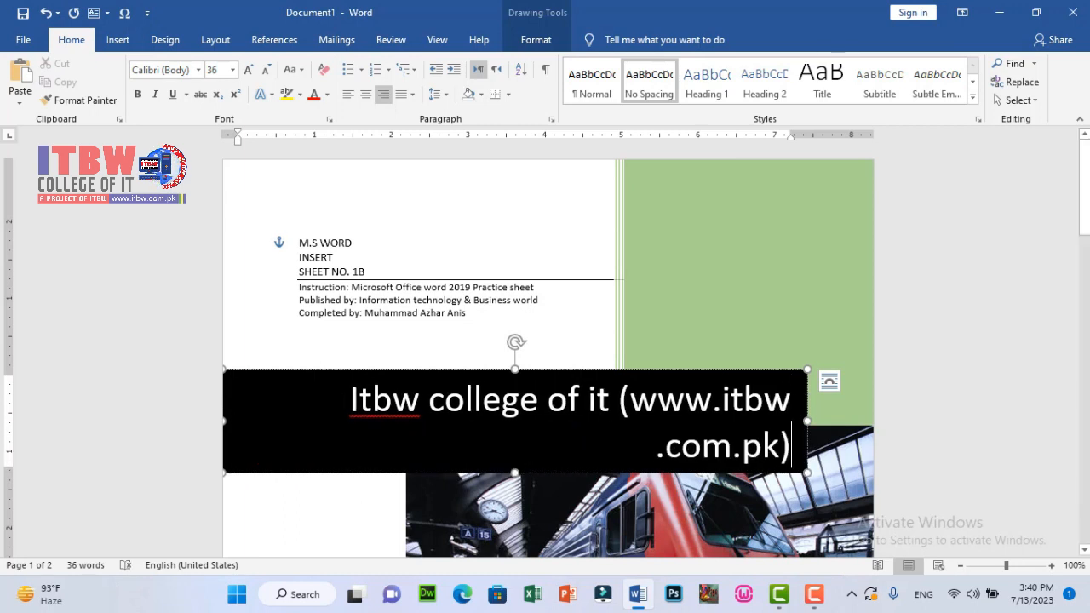
pyautogui.moveTo(792, 451); pyautogui.dragTo(352, 404)
pyautogui.hotkey('ctrl', 'e')
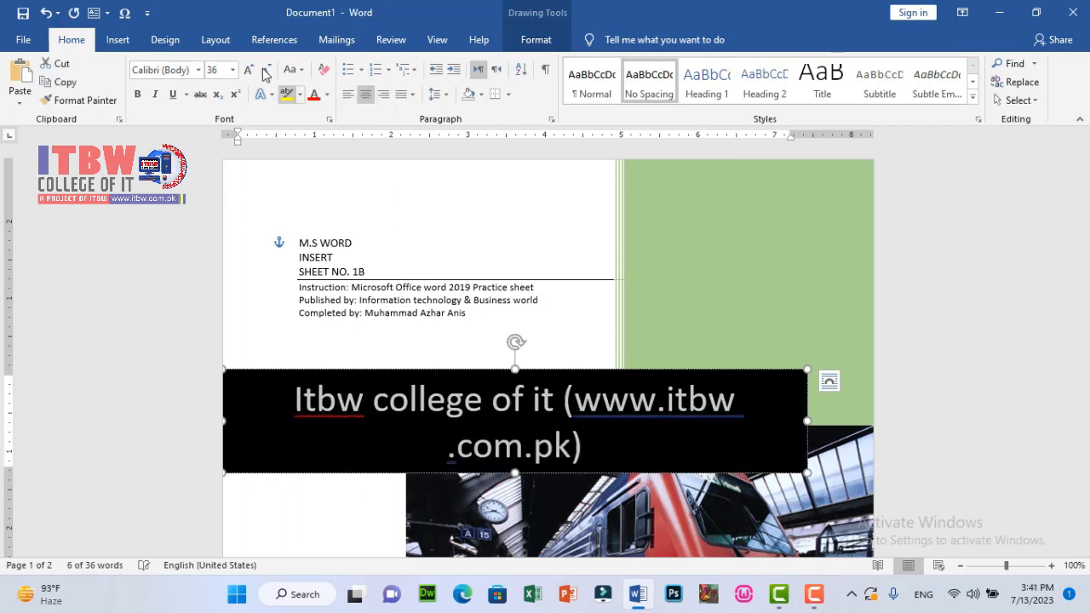
pyautogui.click(266, 69)
pyautogui.rightClick(609, 394)
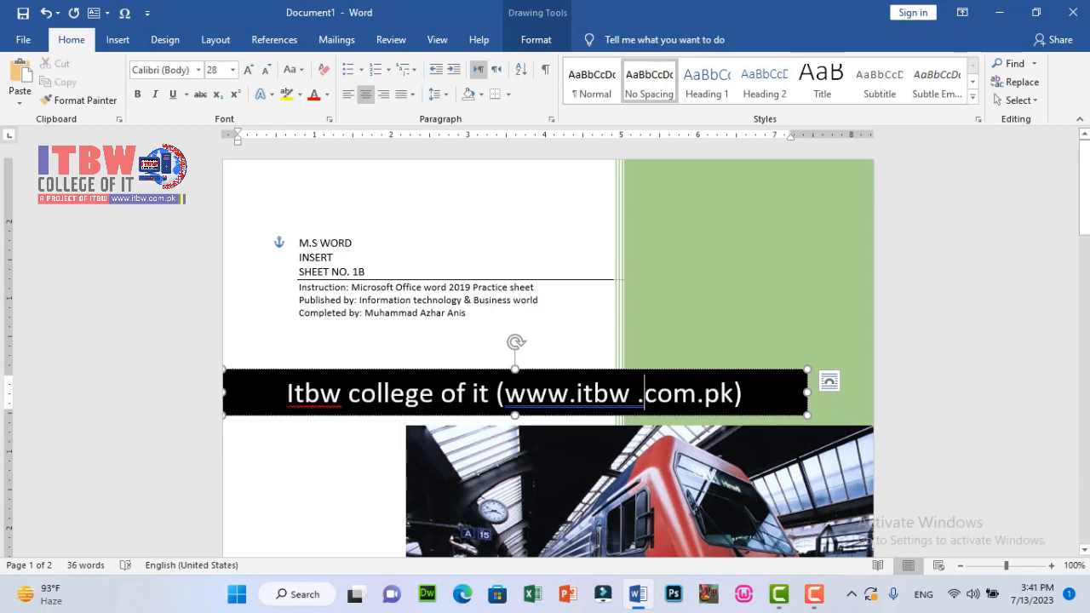
pyautogui.click(564, 163)
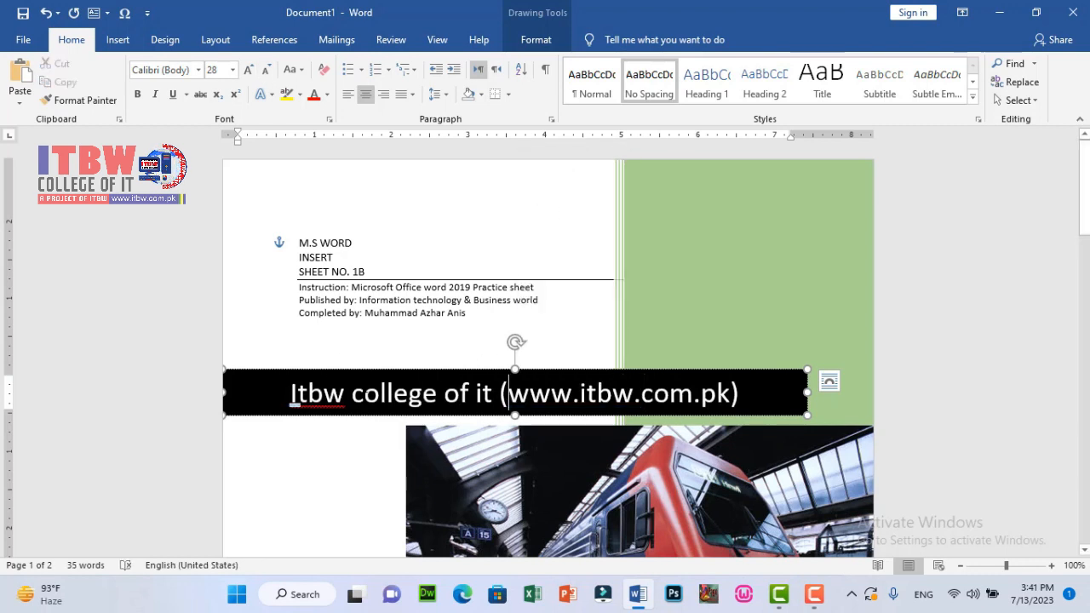
# Convert "Itbw college of it" in the title to uppercase and widen the black title banner to the page's right edge.
pyautogui.moveTo(291, 394); pyautogui.dragTo(492, 394)
pyautogui.click(293, 69)
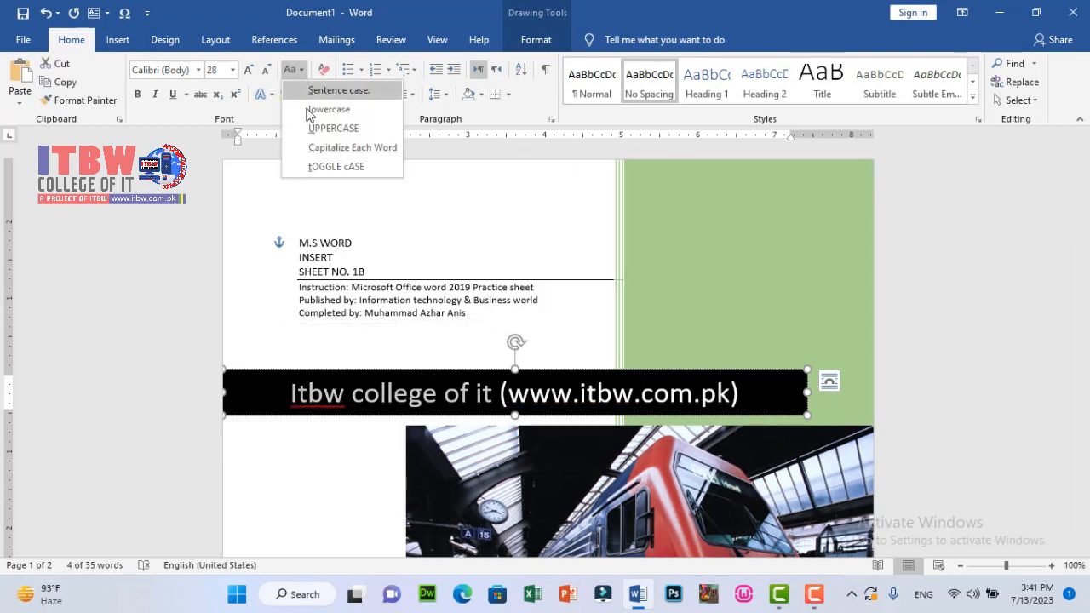
pyautogui.click(323, 125)
pyautogui.click(634, 394)
pyautogui.moveTo(809, 389); pyautogui.dragTo(873, 392)
# Delete the train photo and the remaining placeholder text box from the cover page.
pyautogui.moveTo(1085, 181)
pyautogui.mouseDown()
pyautogui.moveTo(1085, 300)
pyautogui.moveTo(1084, 187)
pyautogui.mouseUp()
pyautogui.click(805, 350)
pyautogui.press('Delete')
pyautogui.click(701, 372)
pyautogui.click(708, 440)
pyautogui.press('Delete')
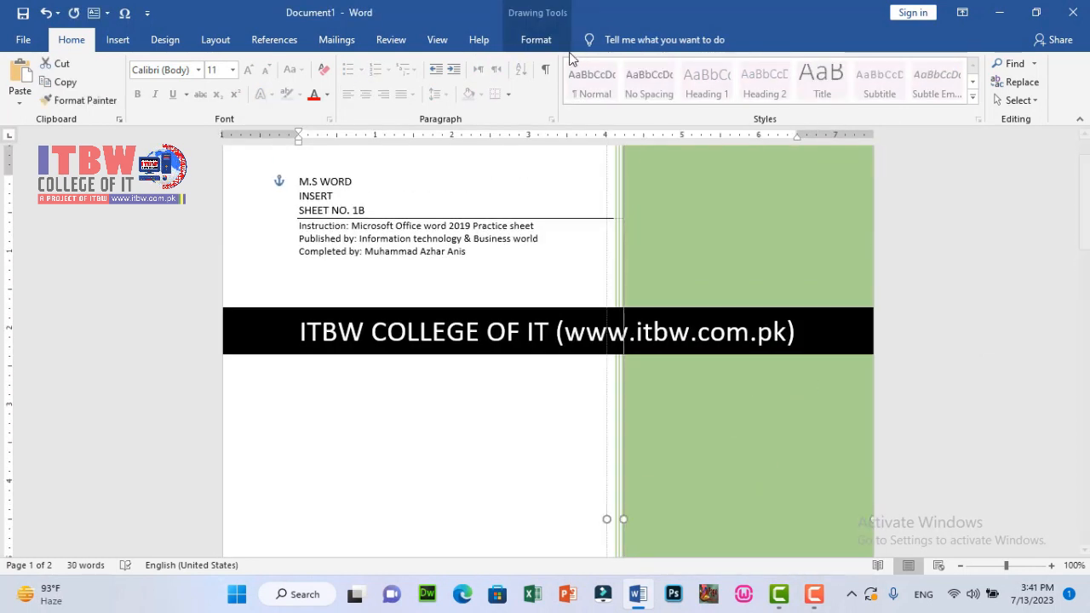
# Change the green side panel's fill and outline to dark orange.
pyautogui.click(536, 39)
pyautogui.click(359, 64)
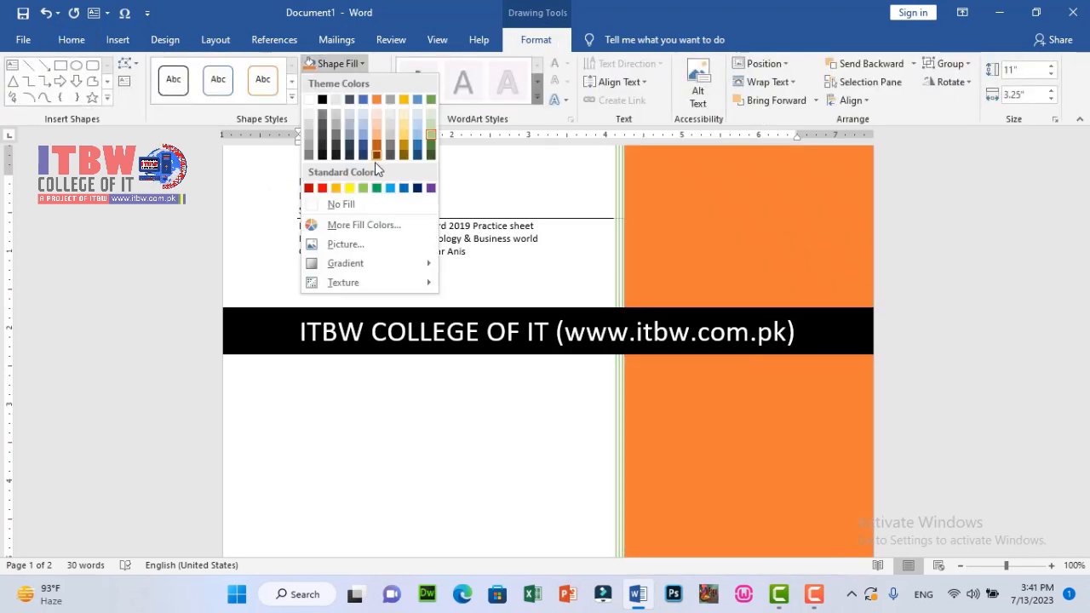
pyautogui.click(372, 151)
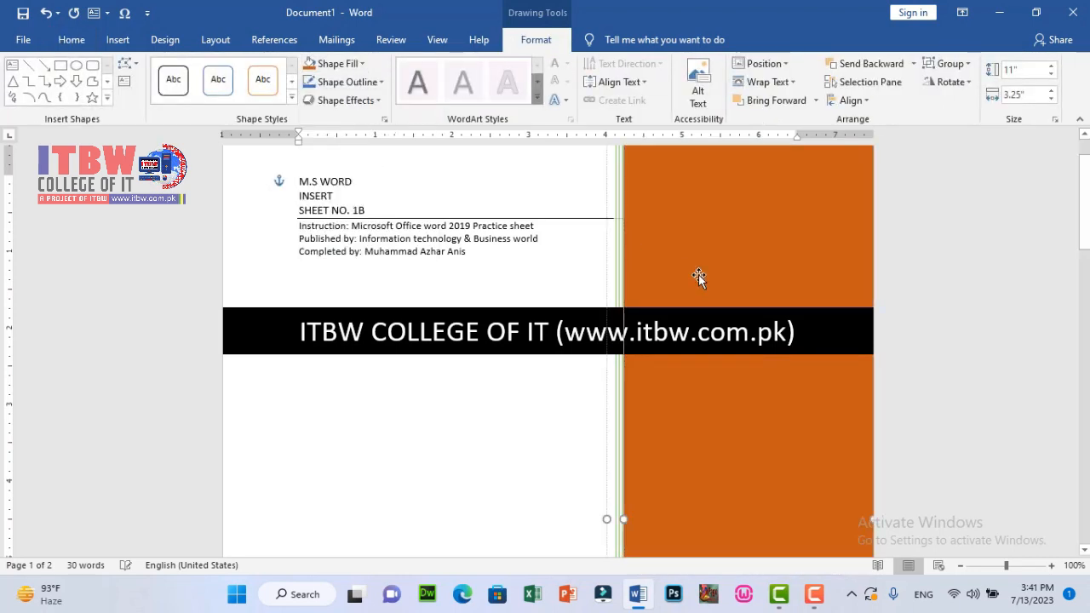
pyautogui.click(379, 82)
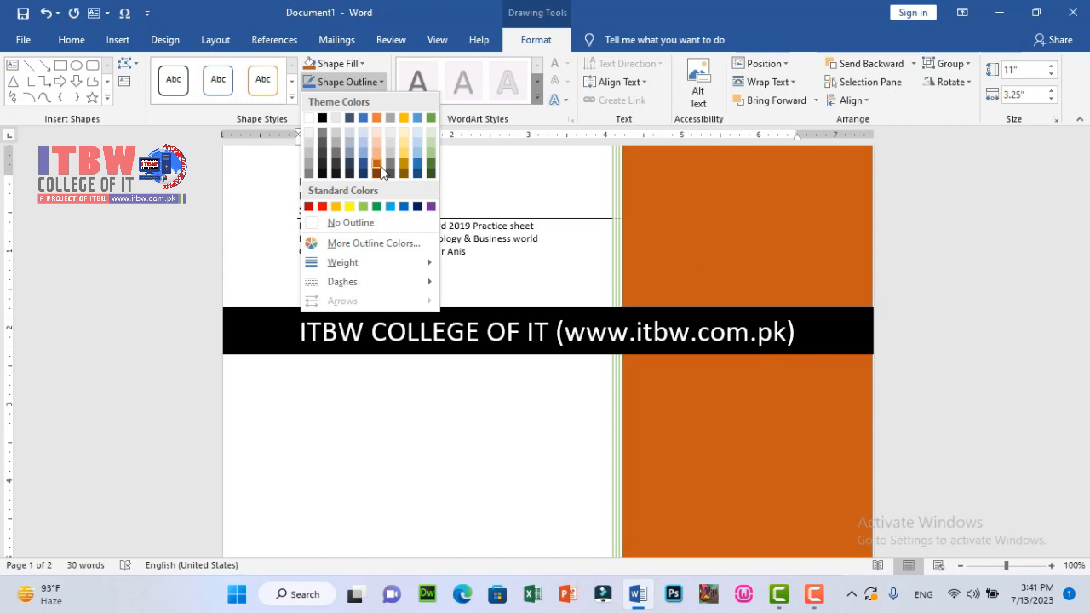
pyautogui.click(381, 169)
# Draw a narrow vertical rectangle under the title banner, about 0.82" wide, and lengthen it down the page to about 7.44".
pyautogui.scroll(-5, 827, 344)
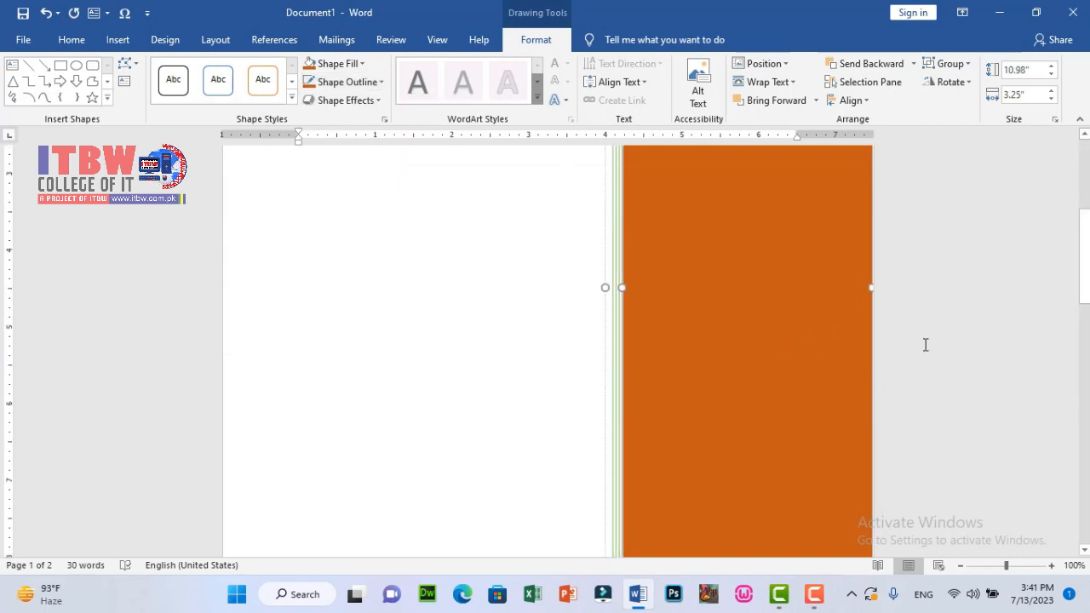
pyautogui.scroll(2, 926, 344)
pyautogui.click(898, 307)
pyautogui.click(116, 43)
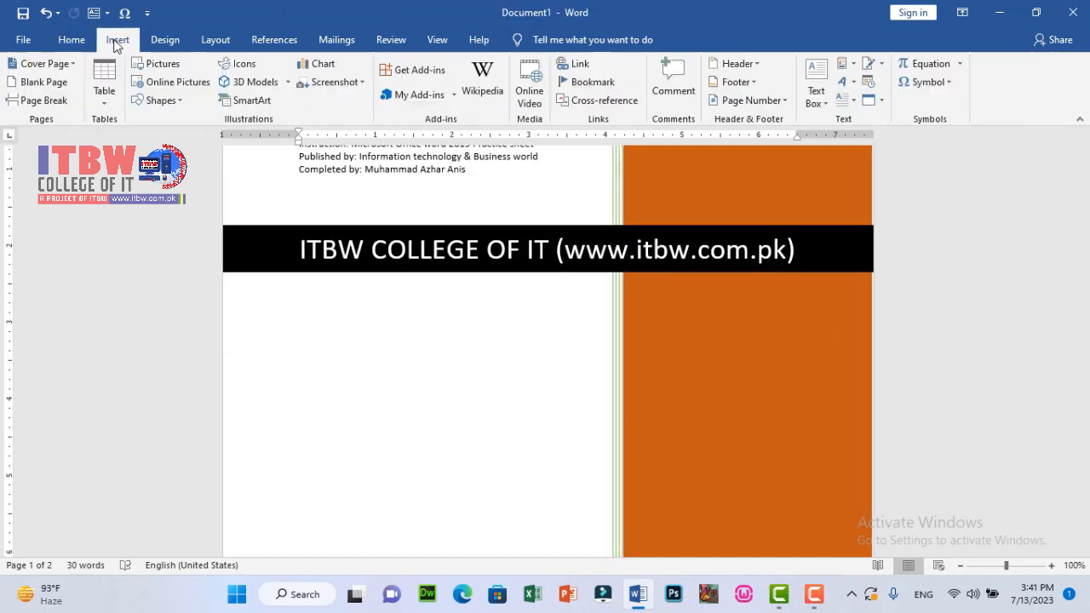
pyautogui.click(177, 102)
pyautogui.click(188, 137)
pyautogui.moveTo(268, 267)
pyautogui.mouseDown()
pyautogui.moveTo(339, 531)
pyautogui.moveTo(341, 562)
pyautogui.moveTo(331, 562)
pyautogui.mouseUp()
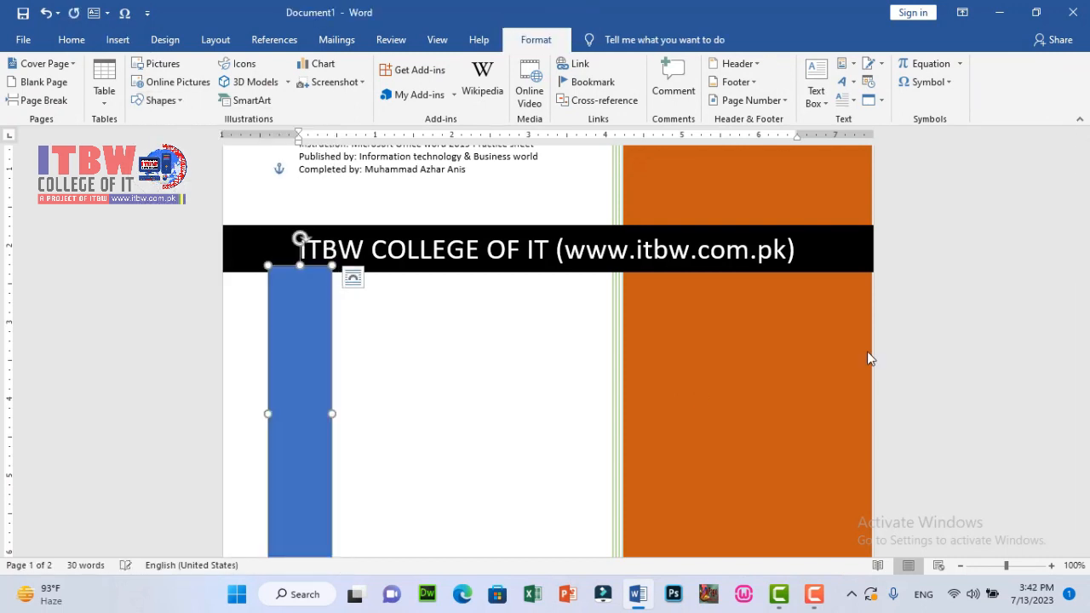
pyautogui.scroll(-8, 587, 324)
pyautogui.moveTo(300, 180); pyautogui.dragTo(288, 444)
pyautogui.scroll(2, 1058, 460)
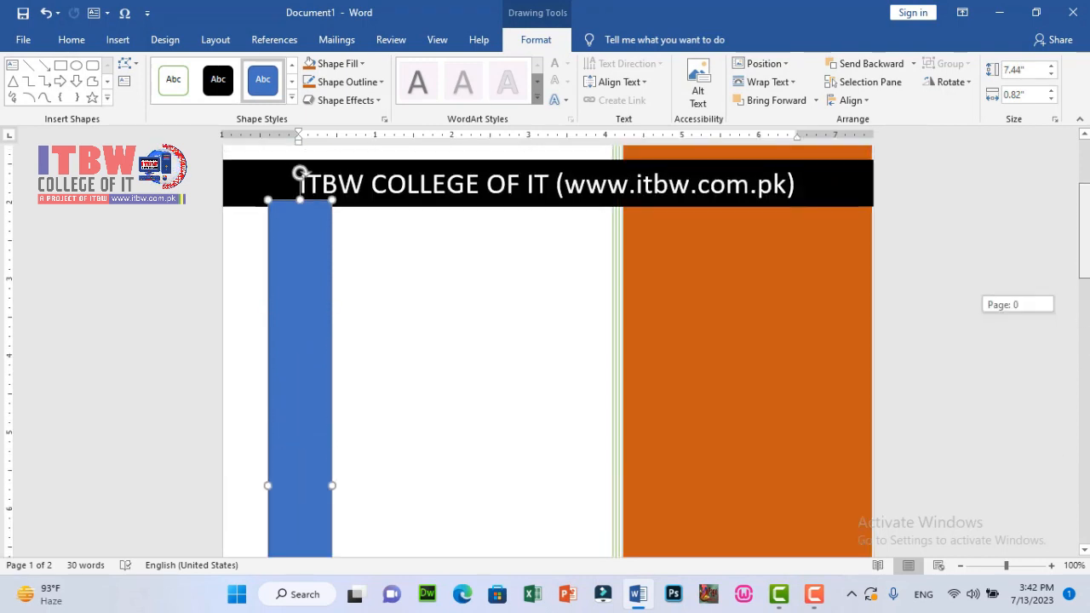
# Set the narrow rectangle's fill and outline to the same dark orange as the side panel.
pyautogui.click(363, 64)
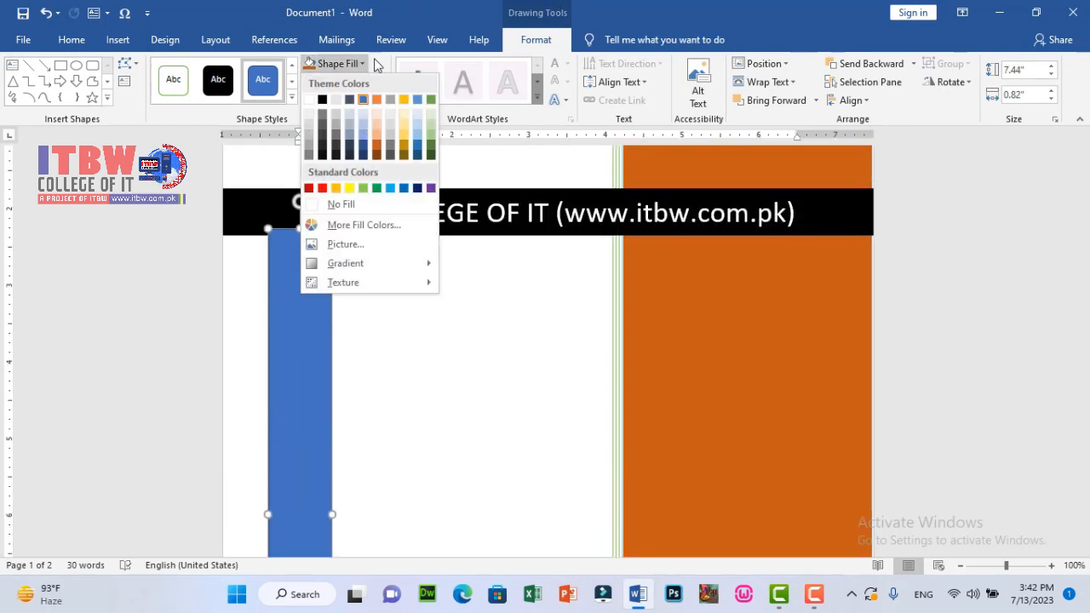
pyautogui.click(376, 147)
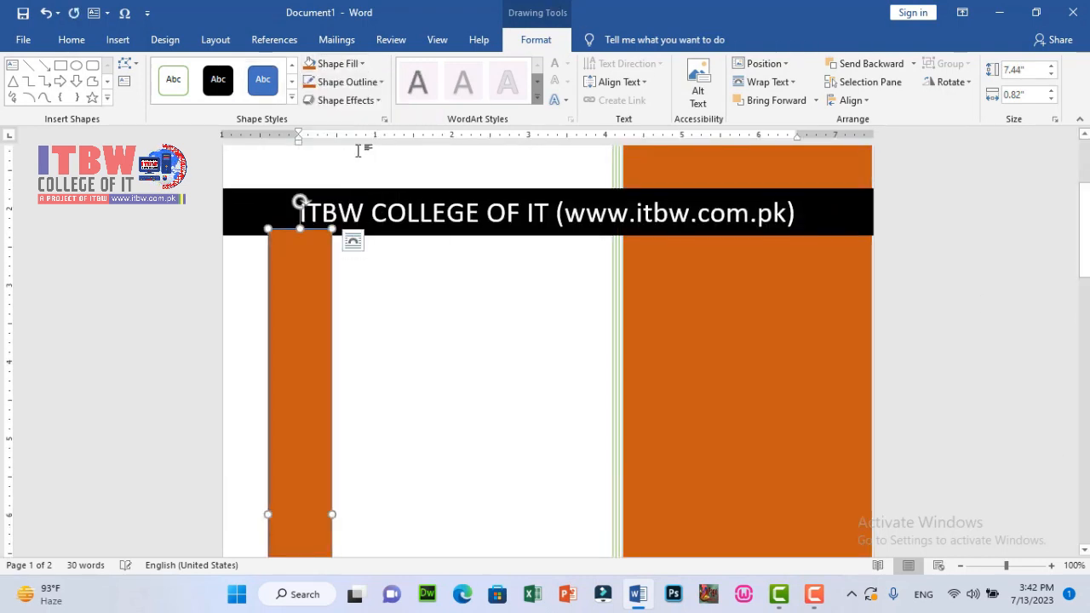
pyautogui.click(370, 83)
pyautogui.click(376, 165)
# Apply a multi-line compound type to the narrow rectangle's outline and increase the outline weight.
pyautogui.click(379, 82)
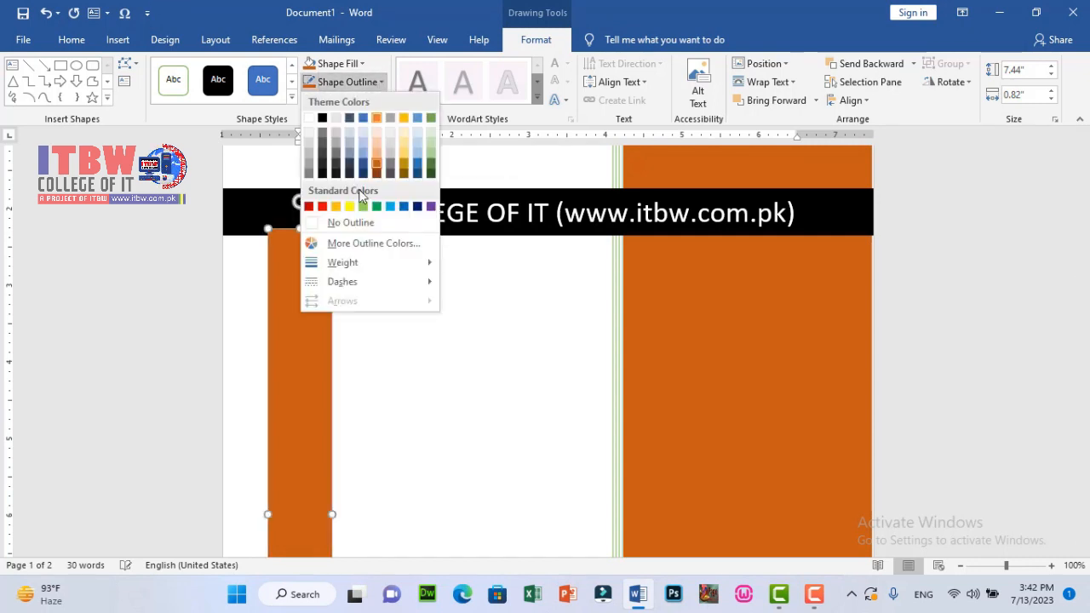
pyautogui.moveTo(346, 285)
pyautogui.click(482, 343)
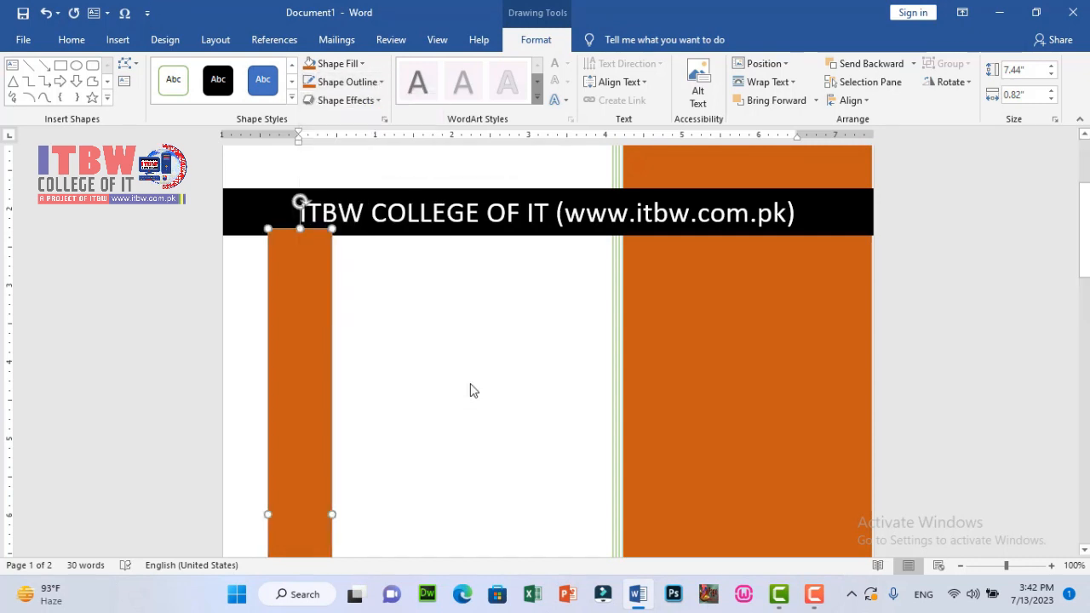
pyautogui.moveTo(1073, 353); pyautogui.dragTo(1070, 374)
pyautogui.click(1060, 352)
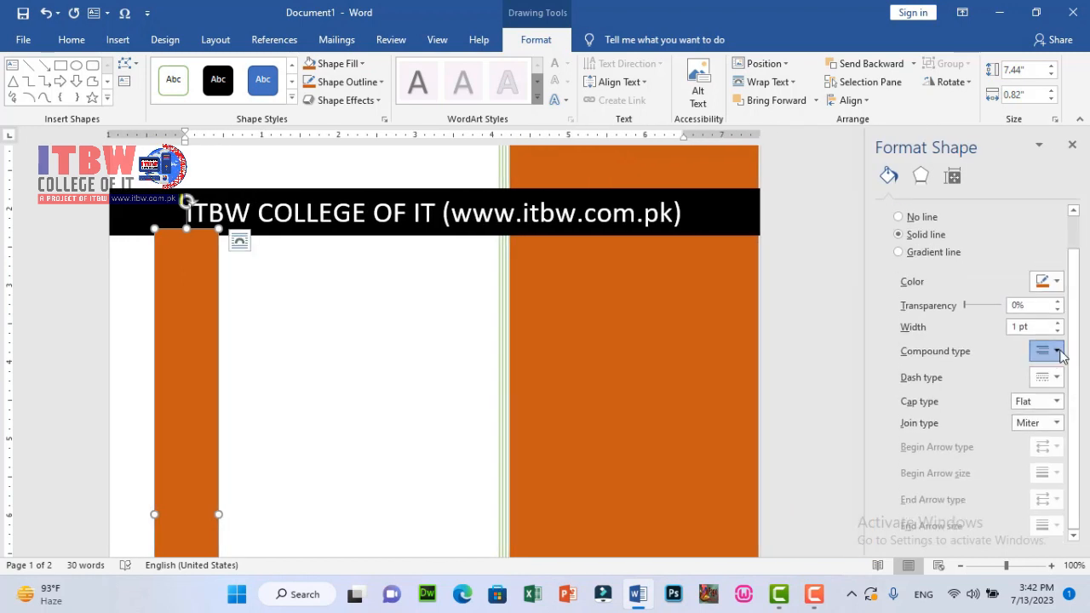
pyautogui.click(1054, 428)
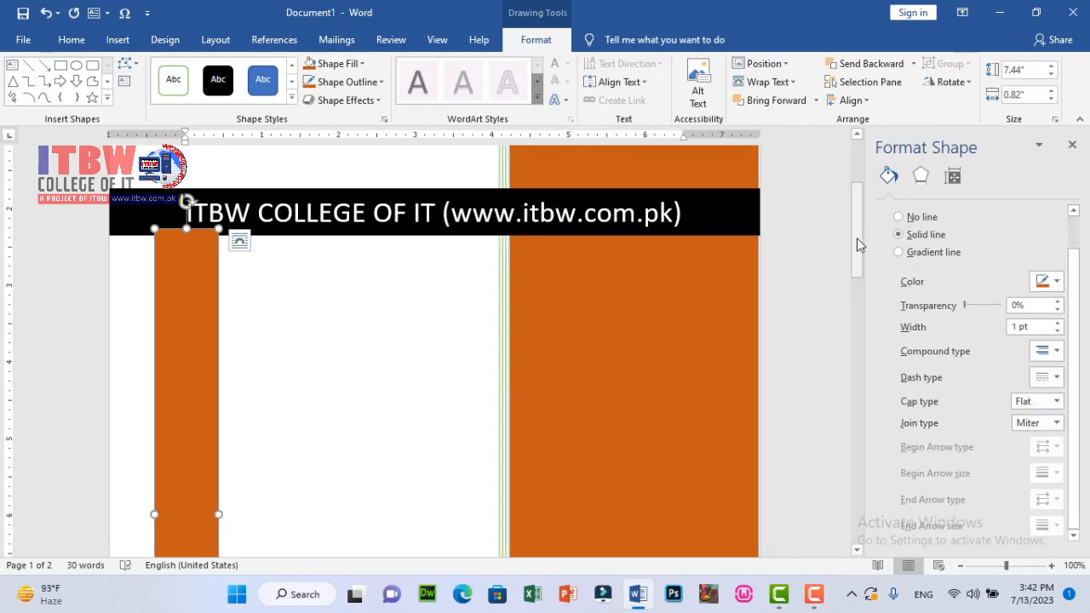
pyautogui.click(1072, 147)
pyautogui.click(348, 82)
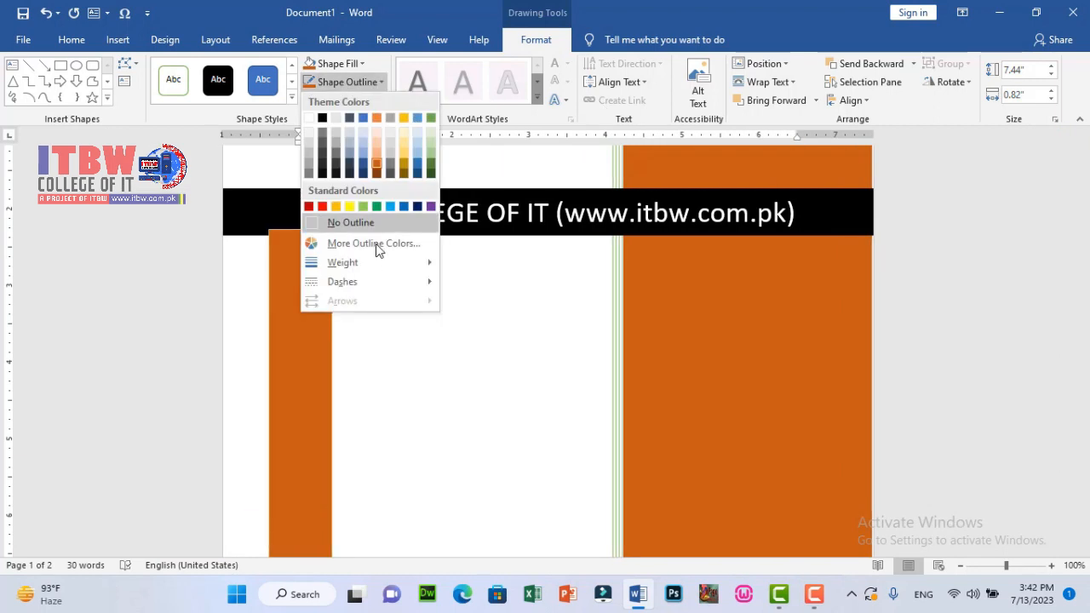
pyautogui.moveTo(342, 262)
pyautogui.click(497, 402)
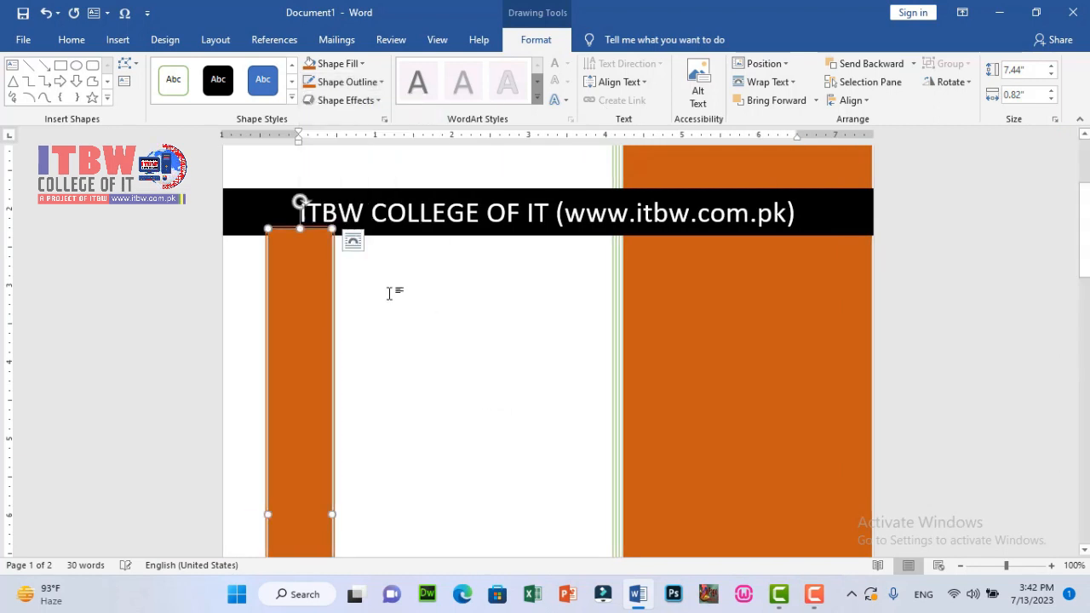
# Send the narrow orange rectangle behind the title banner.
pyautogui.click(435, 400)
pyautogui.click(482, 243)
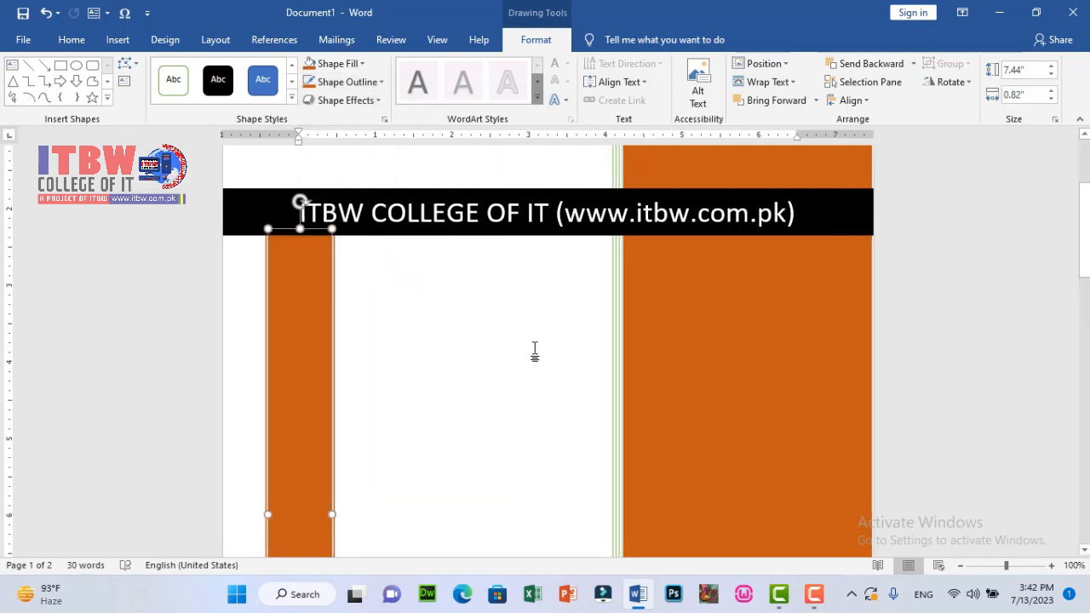
pyautogui.click(550, 362)
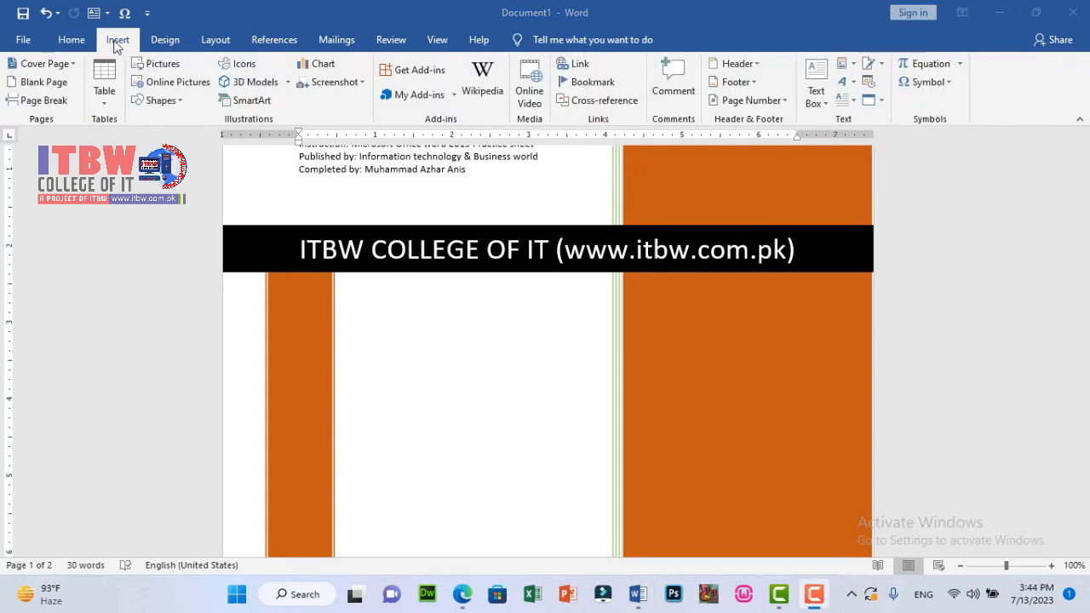
# Insert the ITBW College of IT logo picture from the Desktop and set its text wrapping to Behind Text.
pyautogui.click(115, 41)
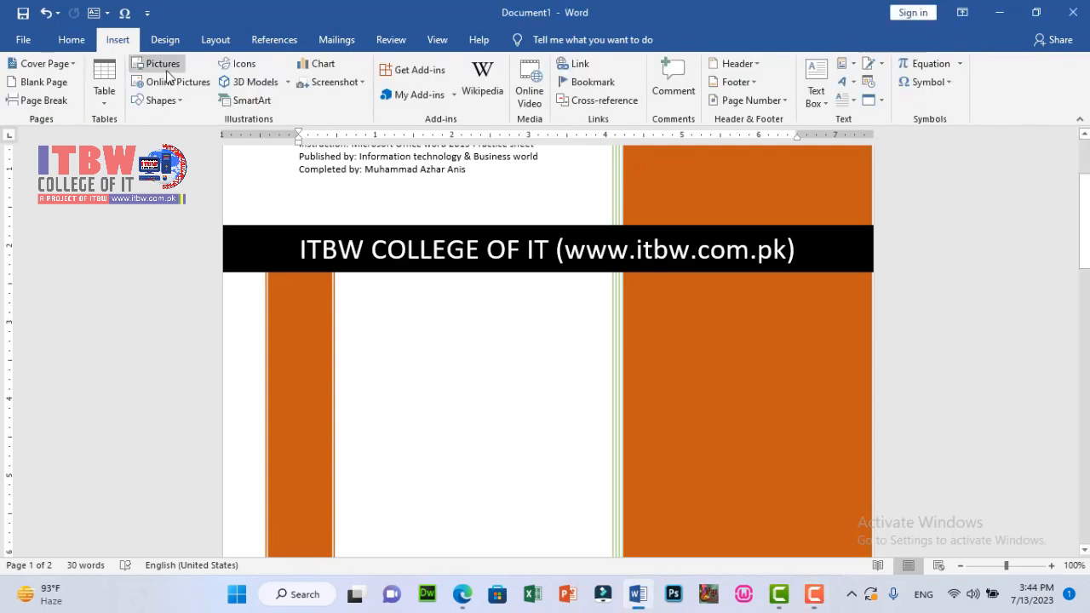
pyautogui.click(166, 74)
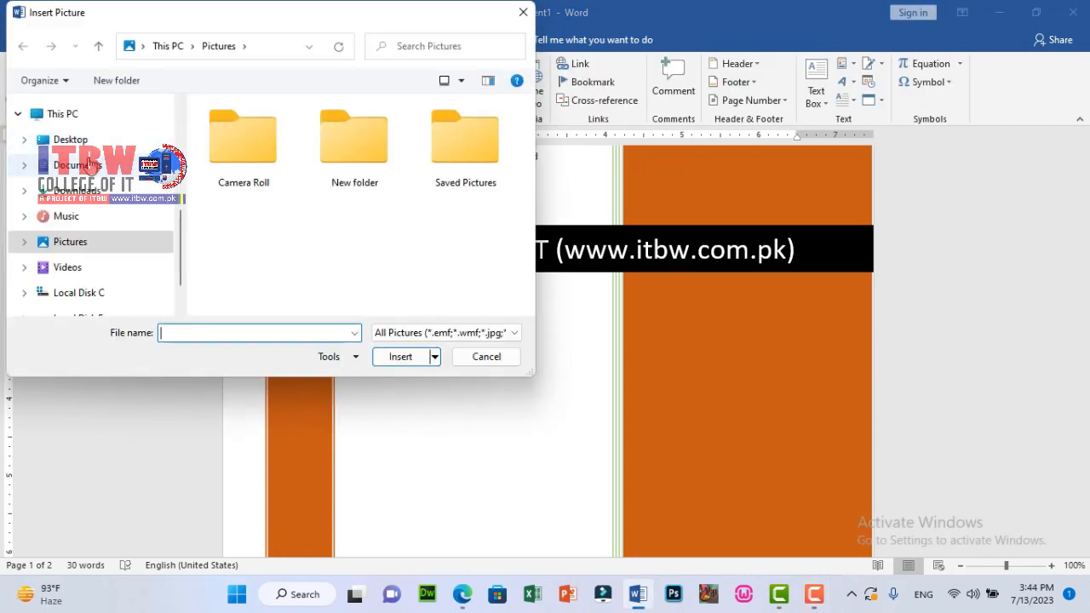
pyautogui.click(77, 145)
pyautogui.doubleClick(234, 157)
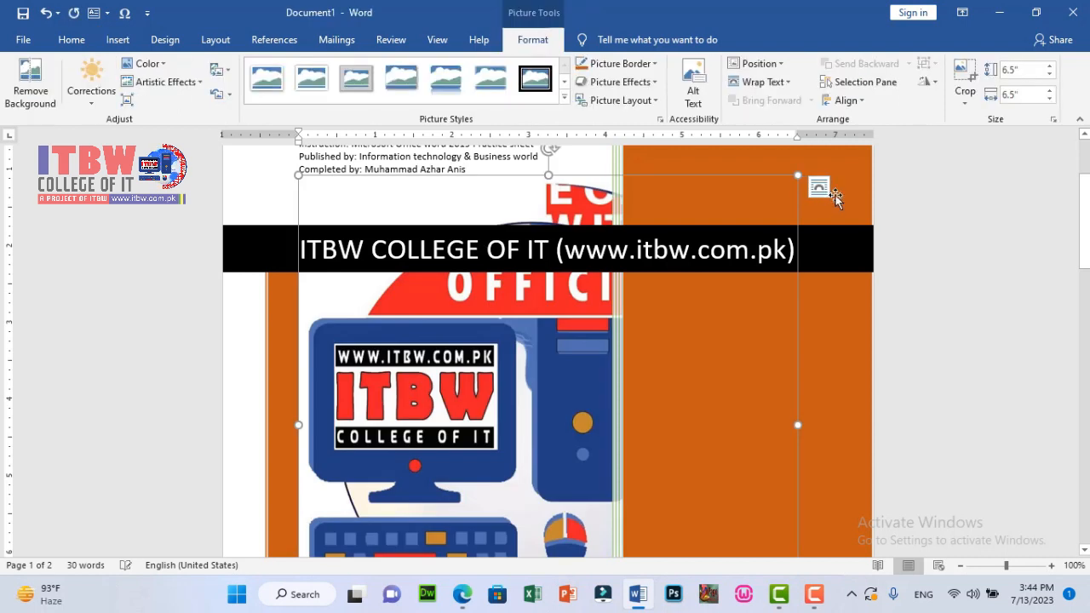
pyautogui.click(819, 187)
pyautogui.click(908, 343)
pyautogui.click(1019, 327)
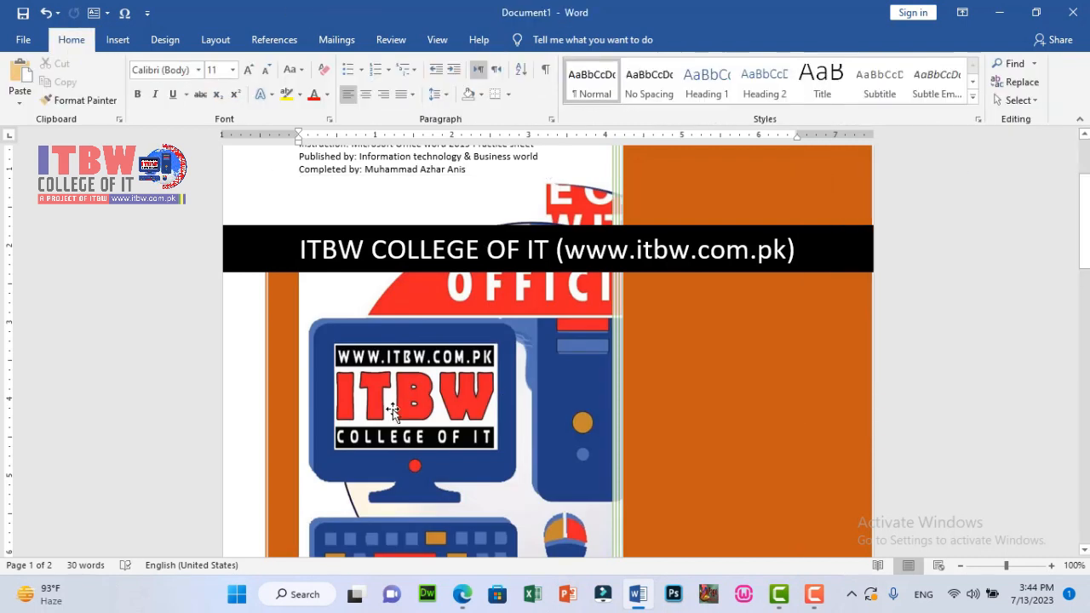
# Shrink the logo picture and position it below the title banner, between the narrow strip and the orange side panel.
pyautogui.moveTo(396, 415); pyautogui.dragTo(404, 458)
pyautogui.moveTo(298, 217); pyautogui.dragTo(402, 402)
pyautogui.scroll(-4, 484, 433)
pyautogui.moveTo(317, 518); pyautogui.dragTo(392, 417)
pyautogui.moveTo(517, 302); pyautogui.dragTo(436, 311)
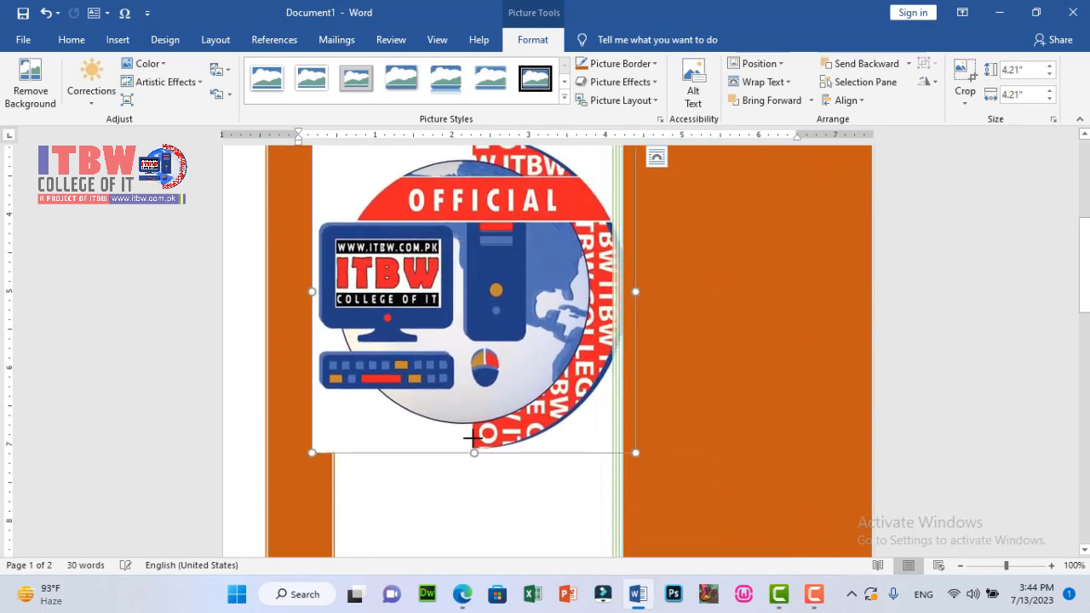
pyautogui.moveTo(473, 446); pyautogui.dragTo(501, 421)
pyautogui.moveTo(626, 413); pyautogui.dragTo(617, 405)
pyautogui.moveTo(460, 269); pyautogui.dragTo(480, 288)
pyautogui.moveTo(1084, 292)
pyautogui.mouseDown()
pyautogui.moveTo(1084, 261)
pyautogui.moveTo(1084, 290)
pyautogui.mouseUp()
pyautogui.click(794, 375)
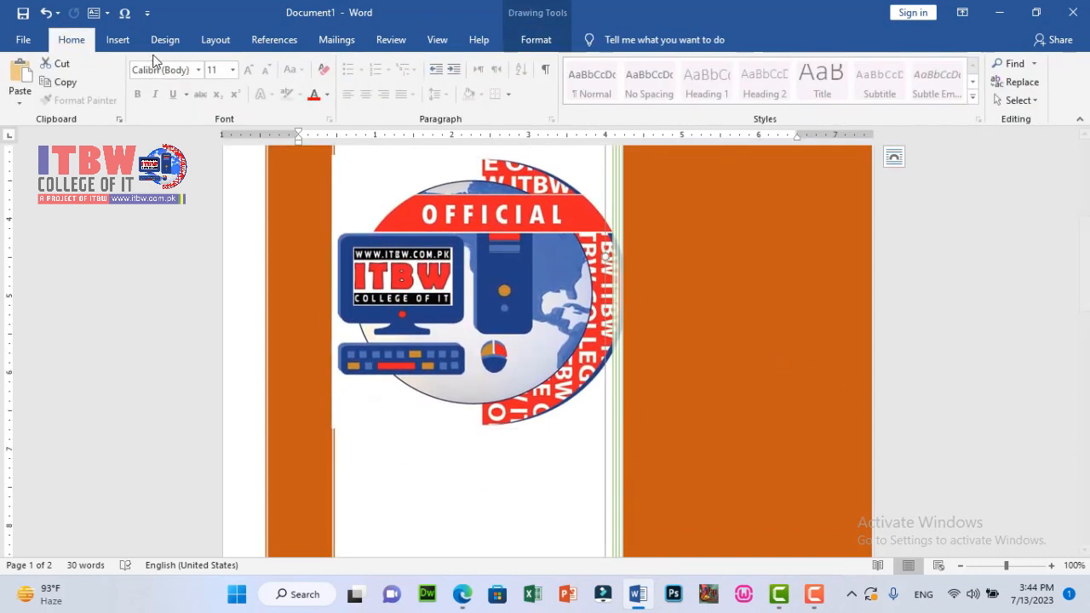
# Insert an alternating hexagons SmartArt graphic and set its text wrapping to In Front of Text.
pyautogui.click(122, 42)
pyautogui.click(251, 102)
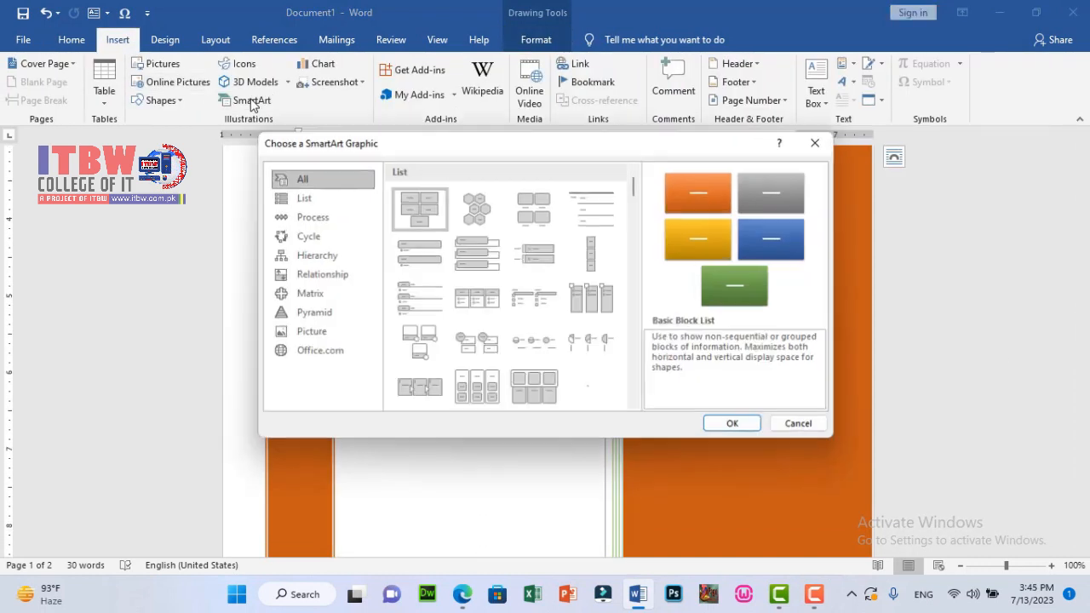
pyautogui.click(535, 255)
pyautogui.click(720, 415)
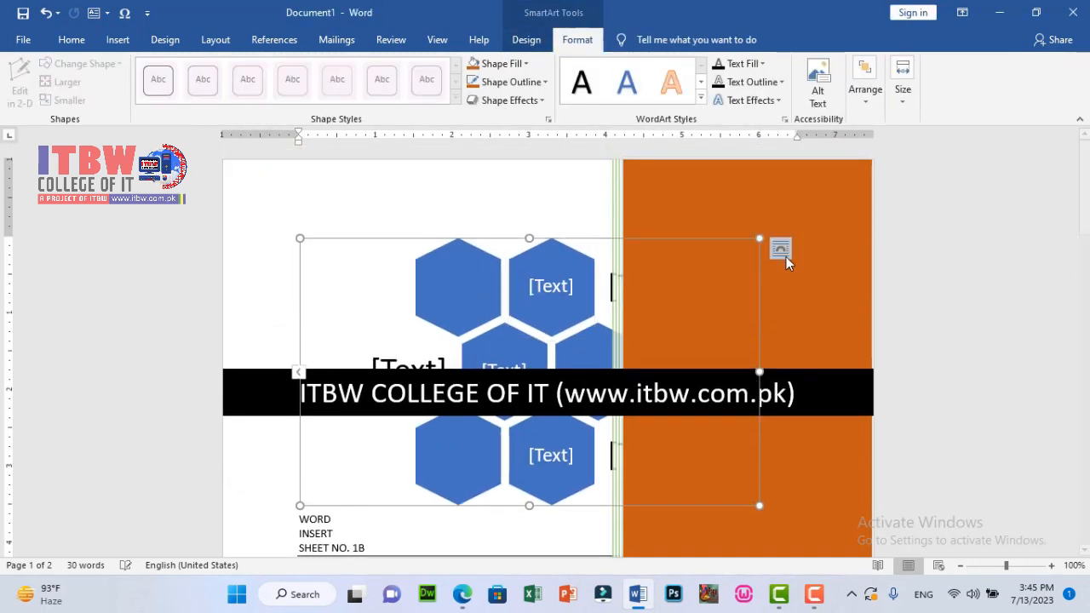
pyautogui.click(781, 248)
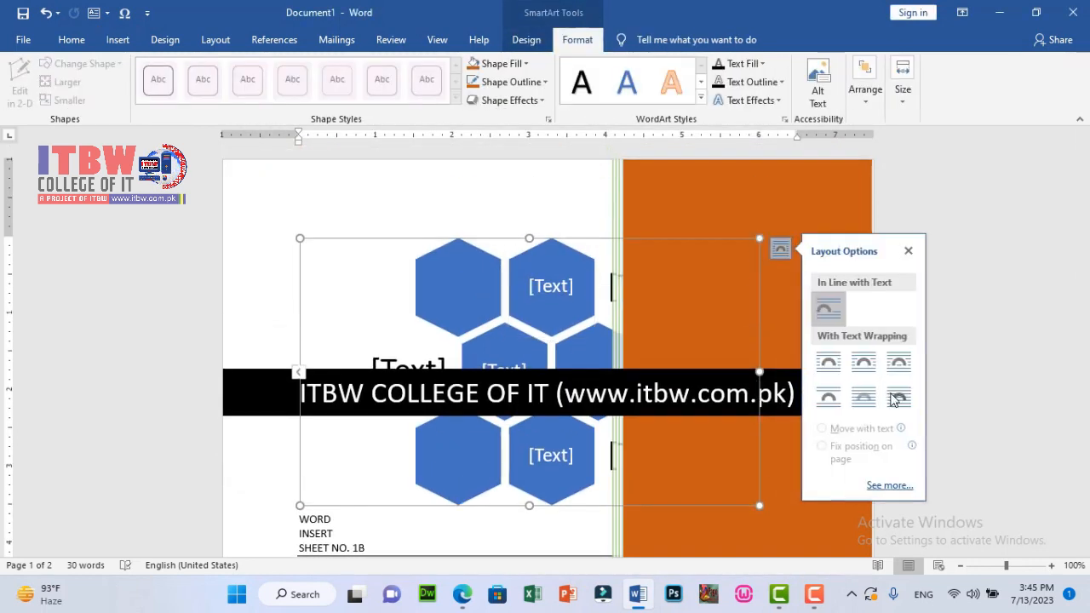
pyautogui.click(898, 392)
pyautogui.click(921, 247)
# Resize the hexagon SmartArt and move it onto the orange side panel beside the logo.
pyautogui.moveTo(734, 507); pyautogui.dragTo(837, 535)
pyautogui.moveTo(1085, 189); pyautogui.dragTo(1084, 252)
pyautogui.moveTo(864, 265); pyautogui.dragTo(730, 195)
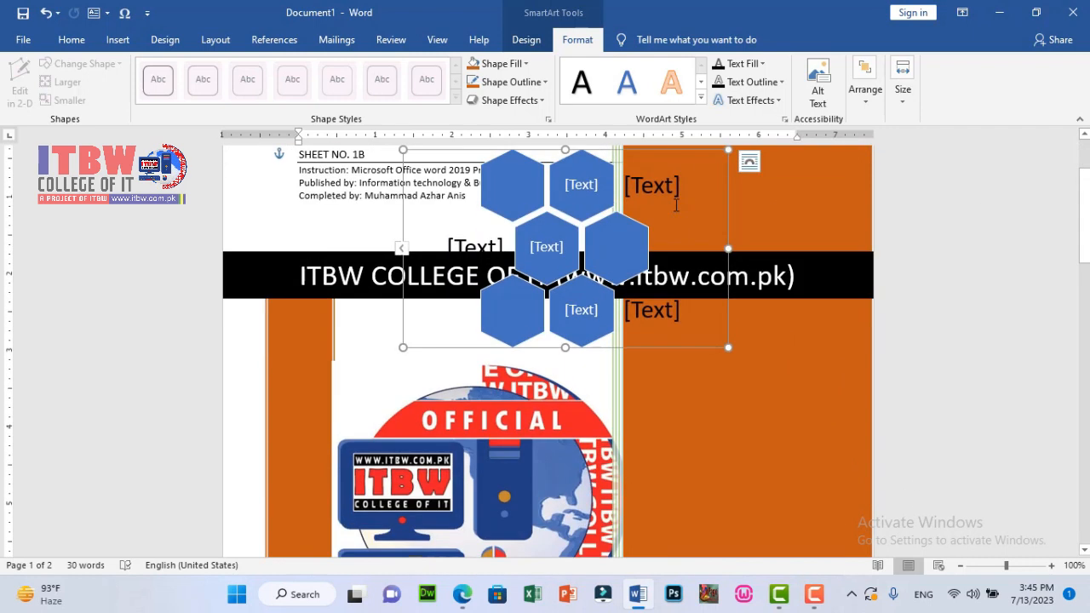
pyautogui.moveTo(693, 348); pyautogui.dragTo(829, 508)
pyautogui.moveTo(1084, 192); pyautogui.dragTo(1084, 236)
pyautogui.moveTo(769, 318); pyautogui.dragTo(786, 450)
pyautogui.moveTo(556, 451); pyautogui.dragTo(631, 494)
pyautogui.moveTo(817, 494); pyautogui.dragTo(800, 417)
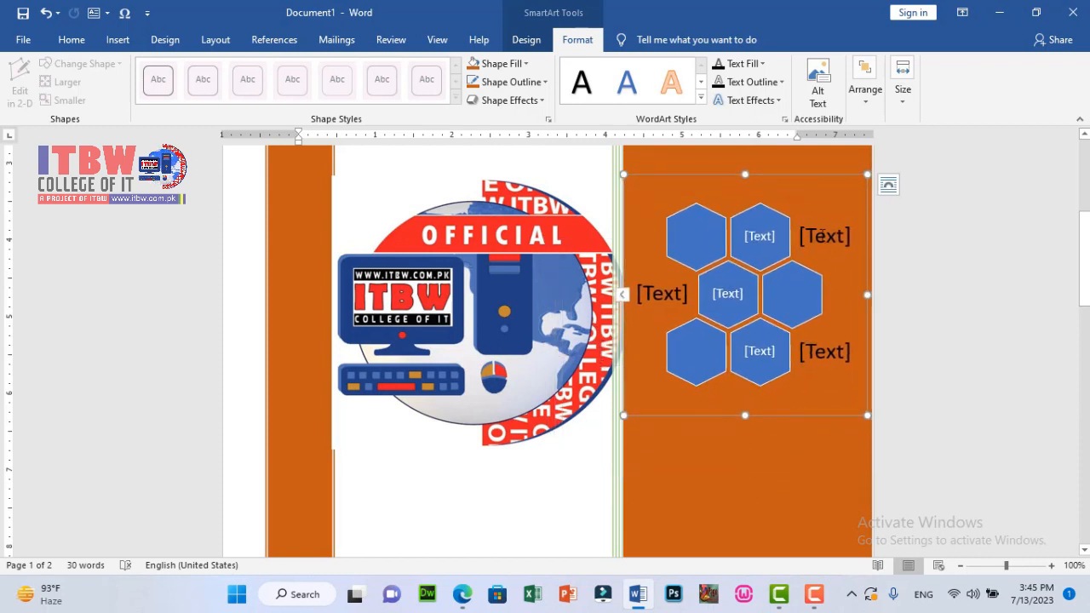
# Delete the three text placeholders outside the hexagons of the SmartArt.
pyautogui.click(822, 236)
pyautogui.click(826, 256)
pyautogui.press('Delete')
pyautogui.click(828, 356)
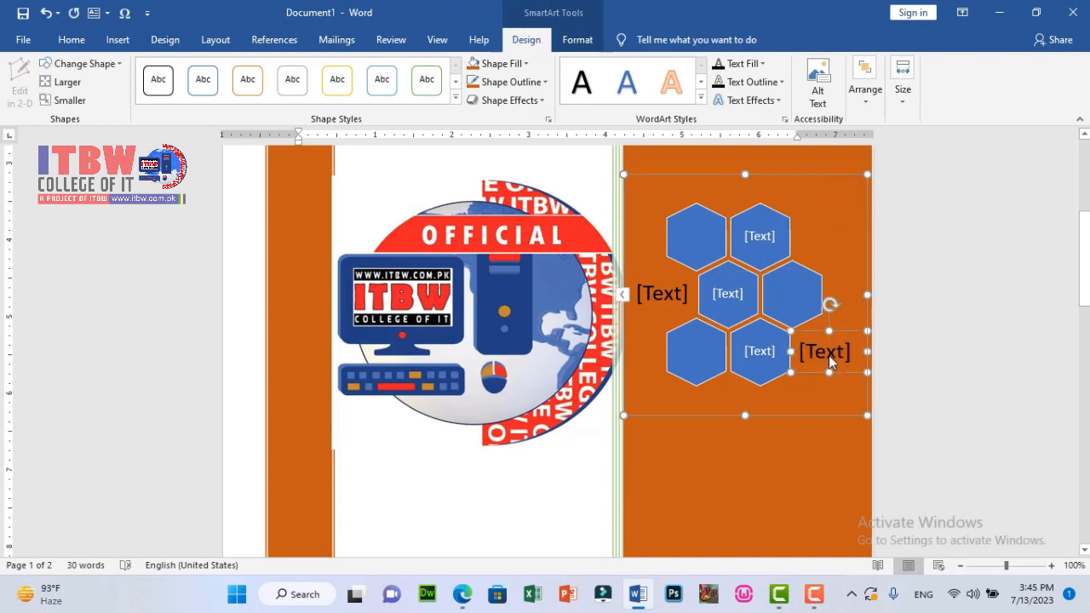
pyautogui.press('Delete')
pyautogui.click(661, 293)
pyautogui.press('Delete')
# Label the three hexagons that have text placeholders, from the top row down, CIT, ADIT and MS OFFICE.
pyautogui.click(727, 293)
pyautogui.click(750, 236)
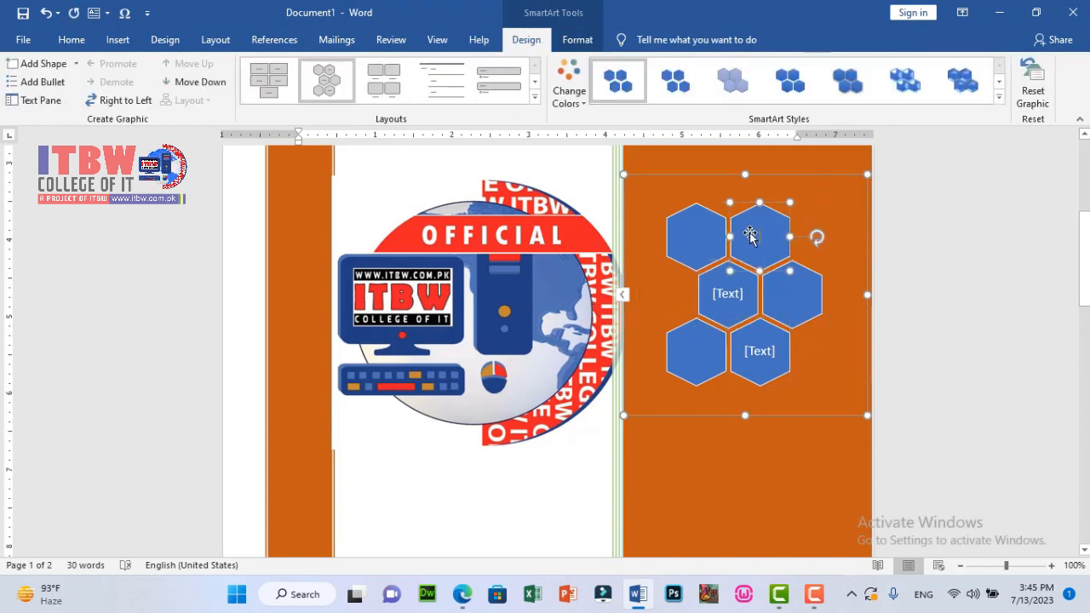
pyautogui.write('CIT')
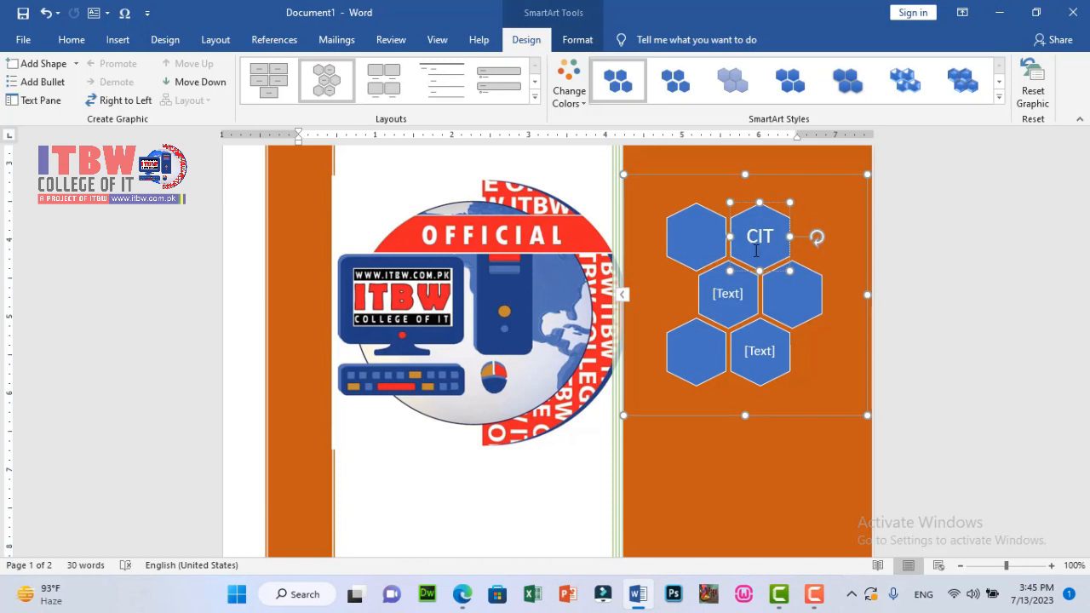
pyautogui.click(727, 310)
pyautogui.write('ADIT')
pyautogui.click(761, 361)
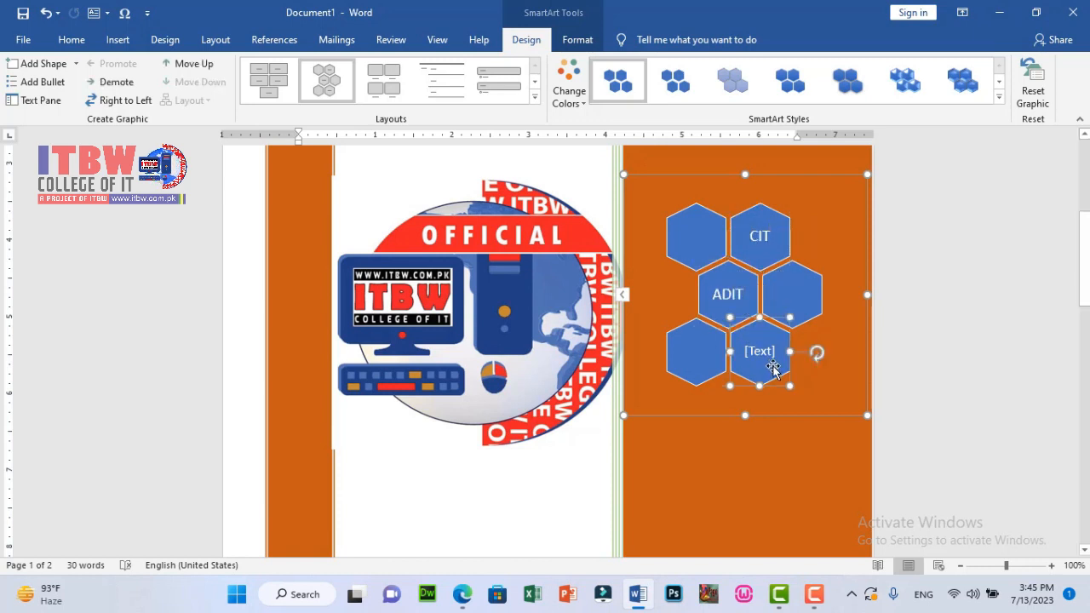
pyautogui.write('MS OFFICE')
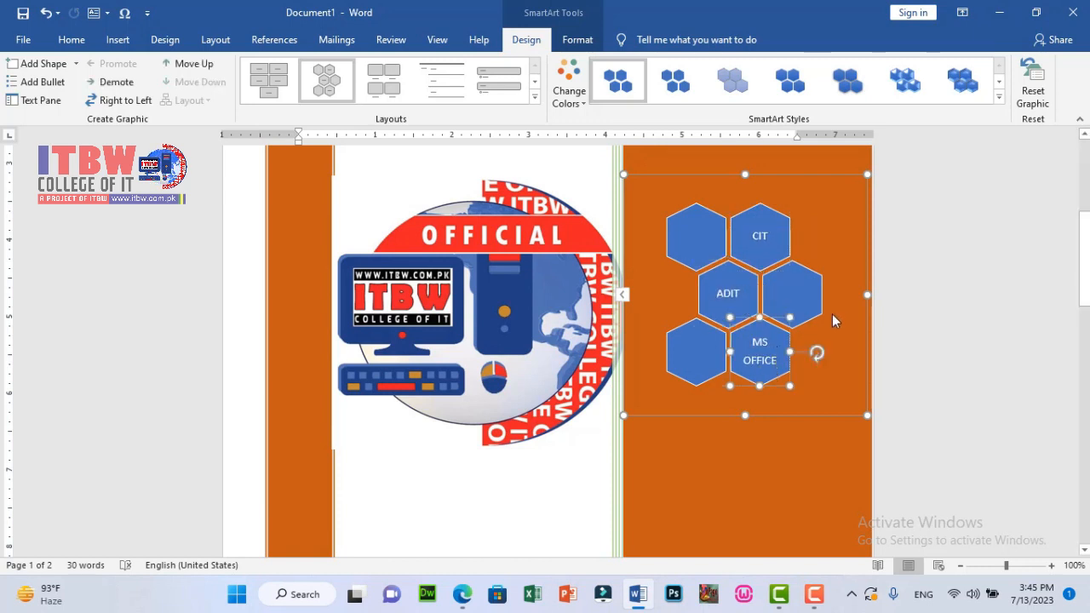
# Label the empty hexagons ONLINE WORKING beside MS OFFICE, MORE.... beside ADIT and GRAPHICS beside CIT.
pyautogui.click(696, 356)
pyautogui.write('ONLINE WORKING')
pyautogui.click(790, 296)
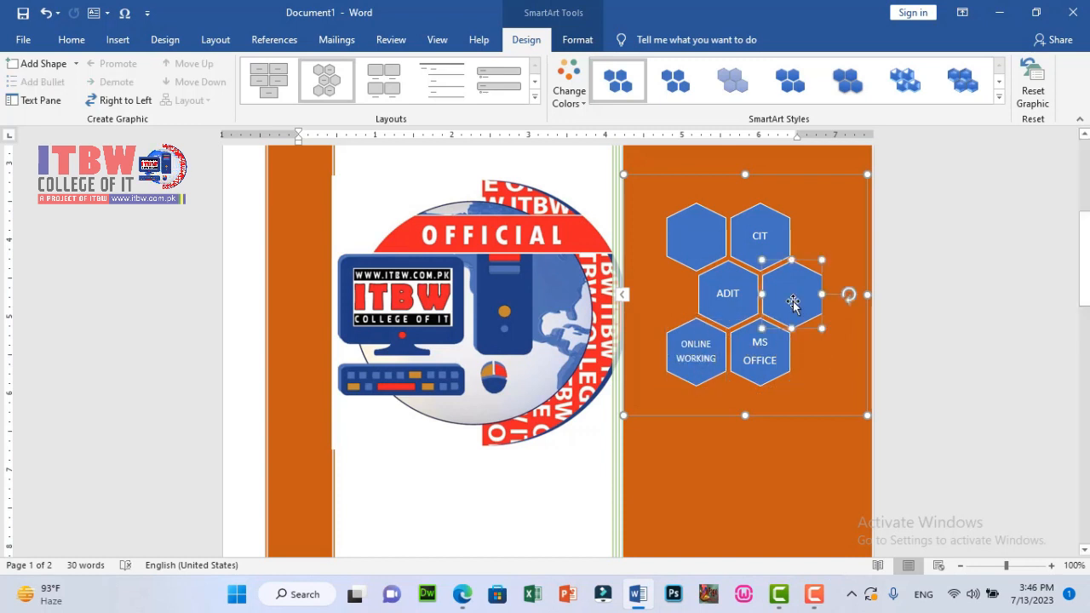
pyautogui.write('MORE....')
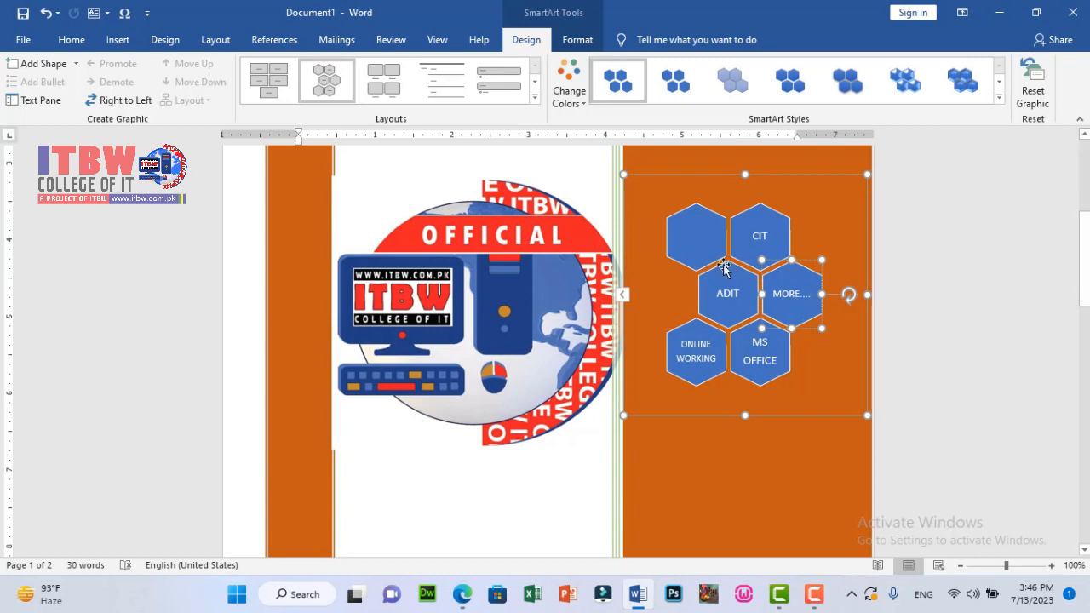
pyautogui.click(702, 250)
pyautogui.write('GRAPHICS')
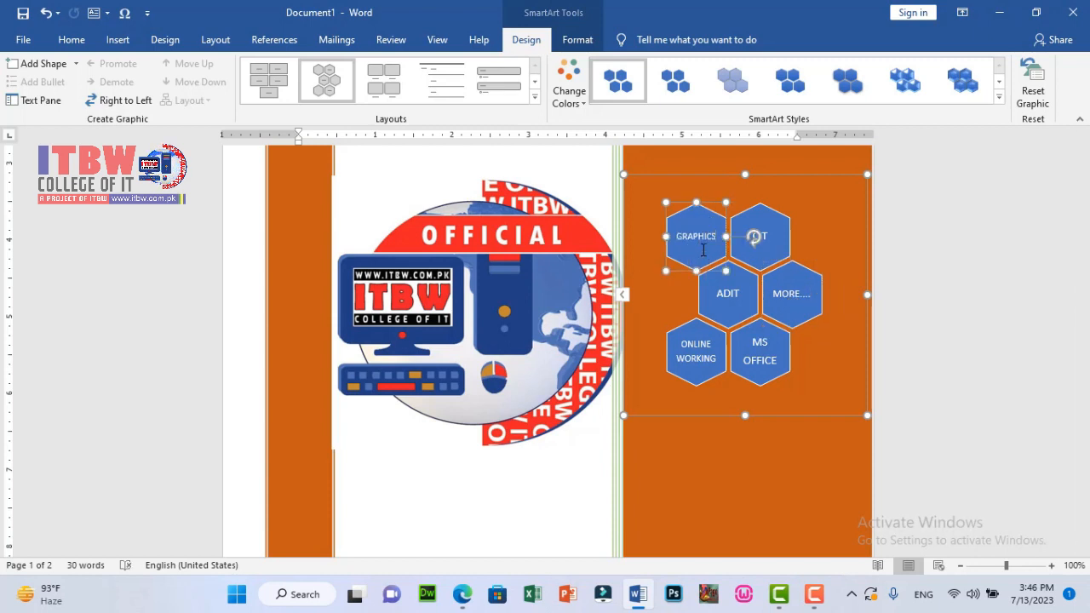
# Recolour the hexagon SmartArt with the colourful palette of grey, orange, yellow, blue and green.
pyautogui.click(569, 85)
pyautogui.click(691, 214)
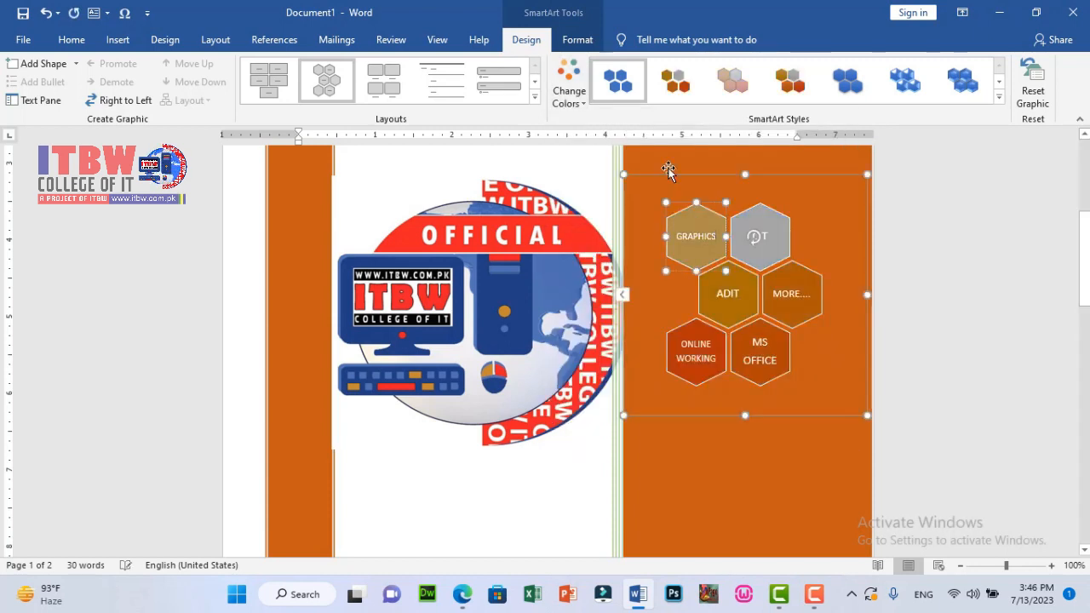
pyautogui.click(569, 85)
pyautogui.click(641, 214)
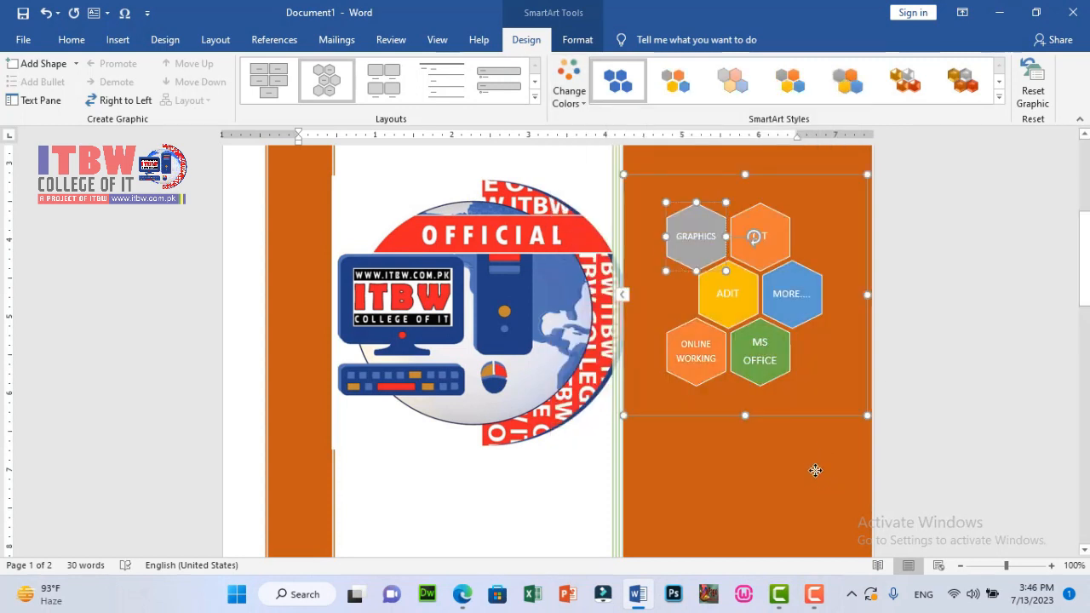
# Enlarge the hexagon SmartArt to span the full width of the orange side panel.
pyautogui.click(815, 470)
pyautogui.click(847, 406)
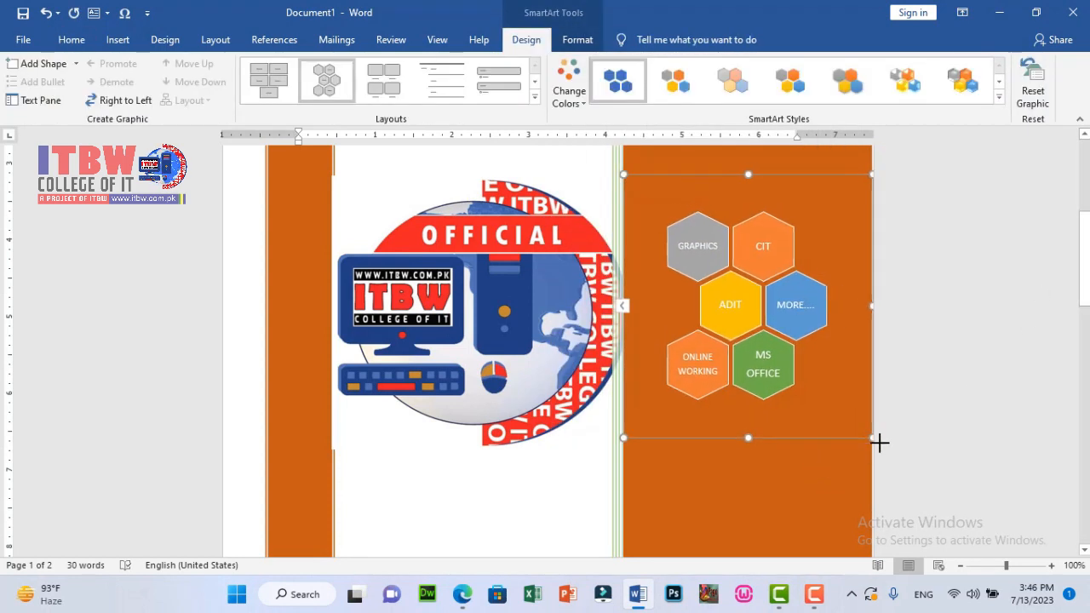
pyautogui.moveTo(1084, 255); pyautogui.dragTo(1084, 294)
pyautogui.click(852, 397)
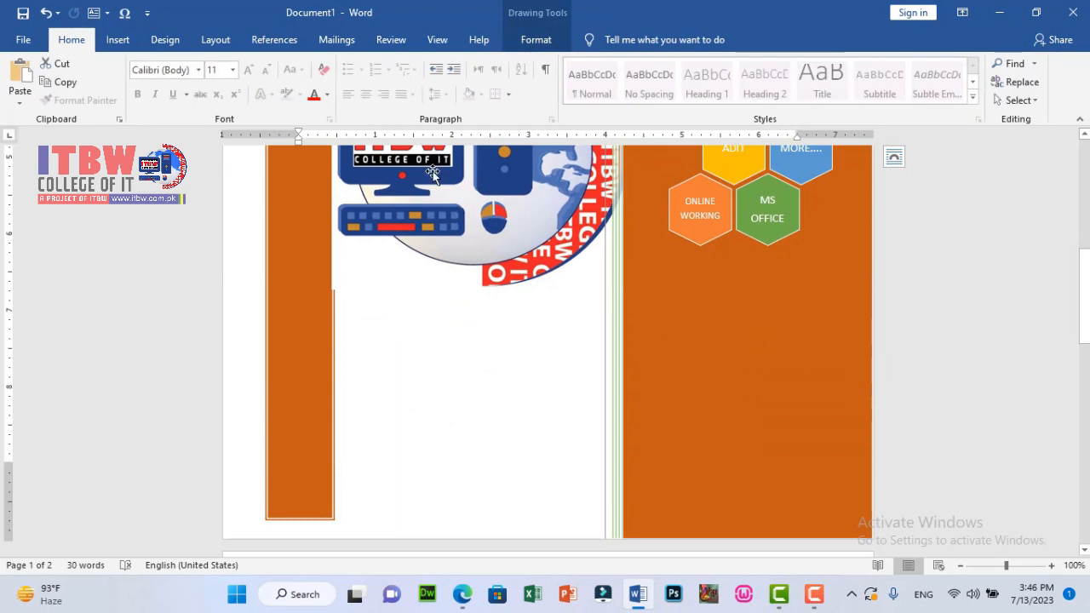
# Insert a screen clipping of the Windows desktop and set its text wrapping to In Front of Text.
pyautogui.click(116, 41)
pyautogui.click(341, 82)
pyautogui.click(360, 109)
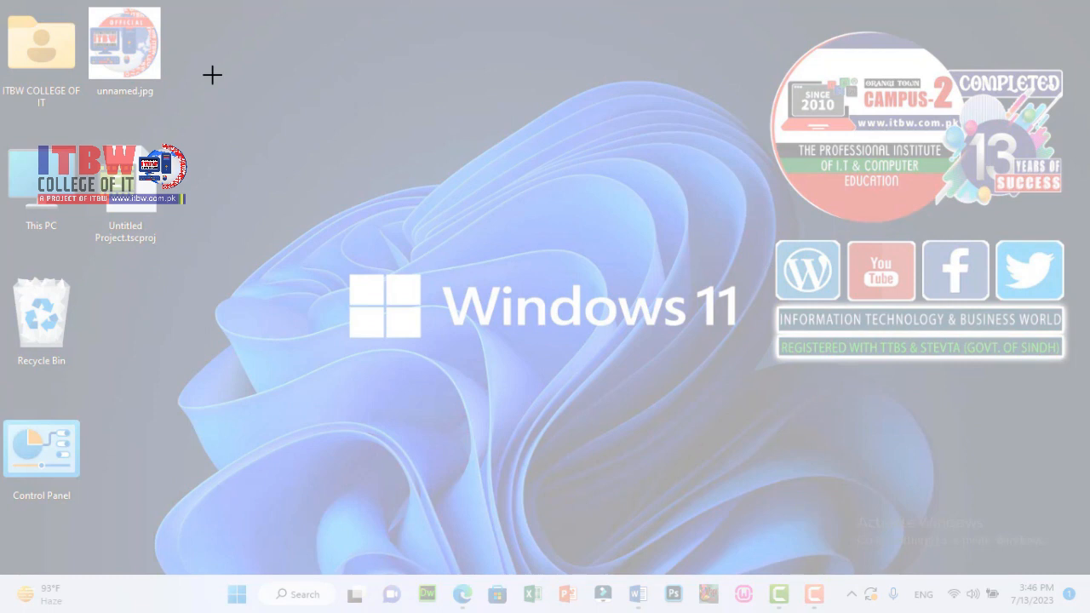
pyautogui.moveTo(1, 1); pyautogui.dragTo(1089, 576)
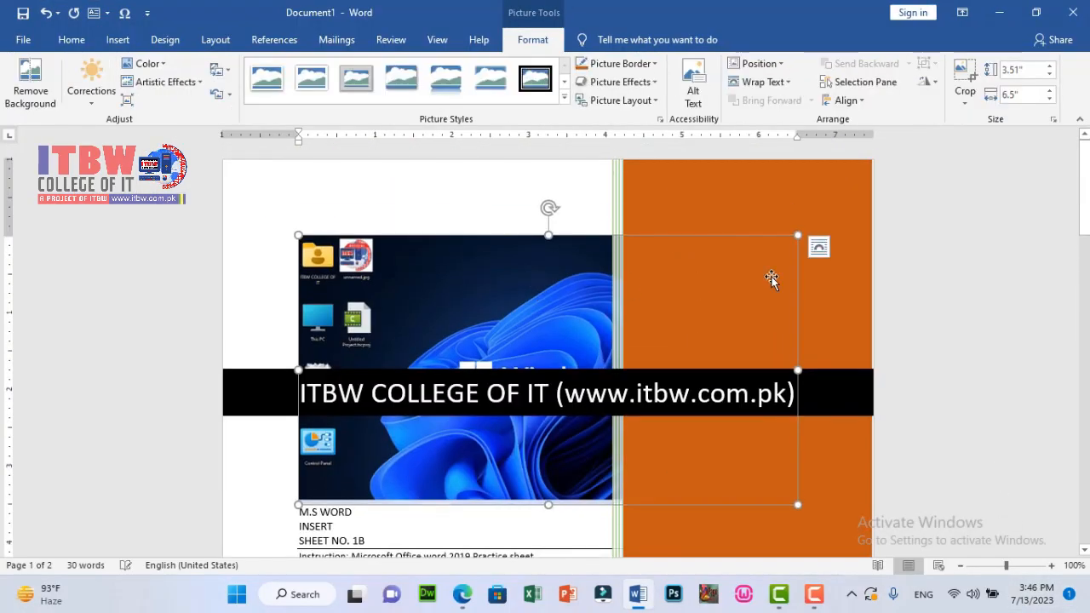
pyautogui.click(818, 248)
pyautogui.click(938, 395)
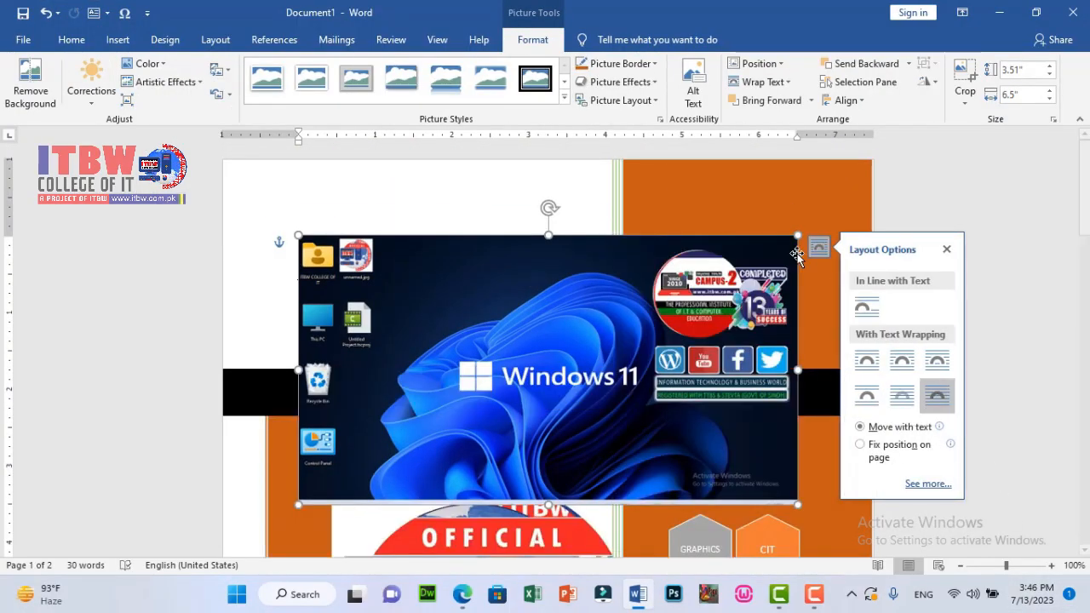
pyautogui.click(687, 387)
# Shrink the desktop screenshot to about 1.44" by 2.68" and place it on the side panel below the hexagons.
pyautogui.moveTo(776, 247); pyautogui.dragTo(608, 336)
pyautogui.scroll(-4, 596, 341)
pyautogui.moveTo(545, 179); pyautogui.dragTo(787, 464)
pyautogui.scroll(-3, 765, 294)
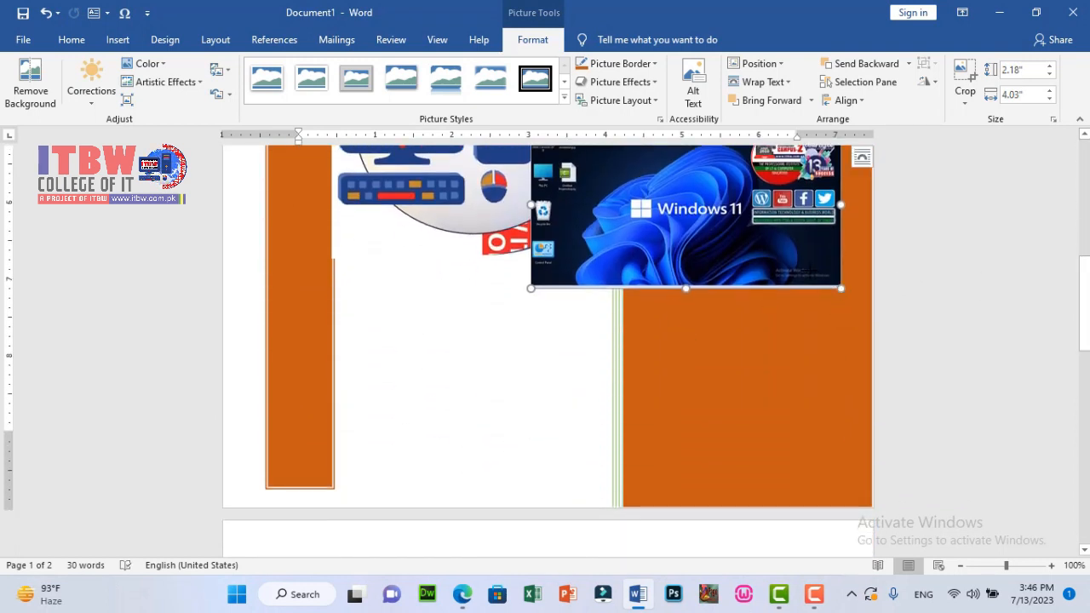
pyautogui.moveTo(841, 288); pyautogui.dragTo(735, 232)
pyautogui.moveTo(610, 182); pyautogui.dragTo(709, 372)
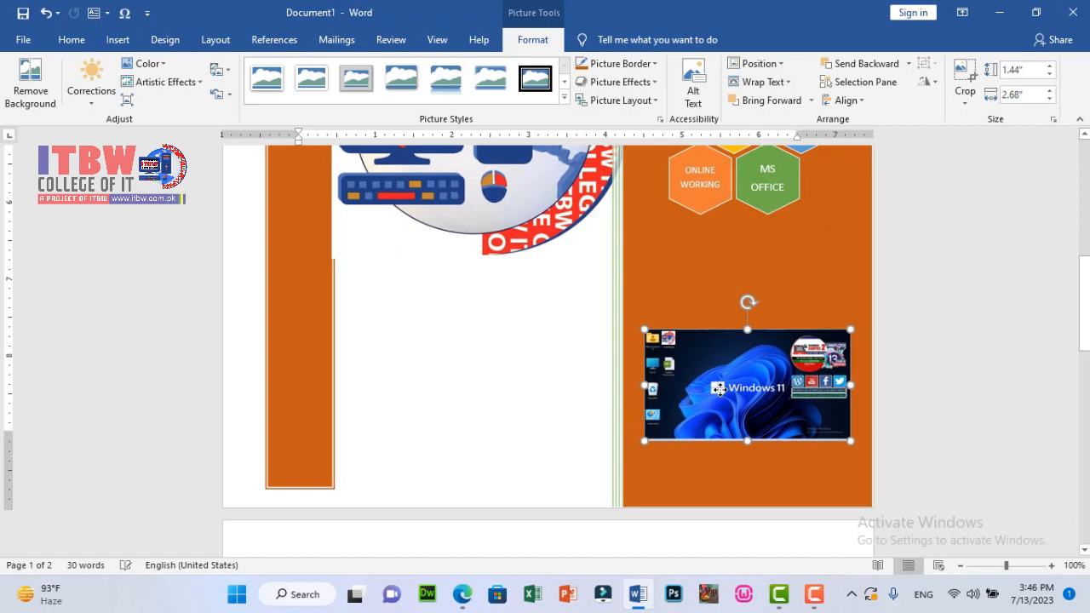
# Insert a simple built-in text box and set its text wrapping to In Front of Text.
pyautogui.click(118, 39)
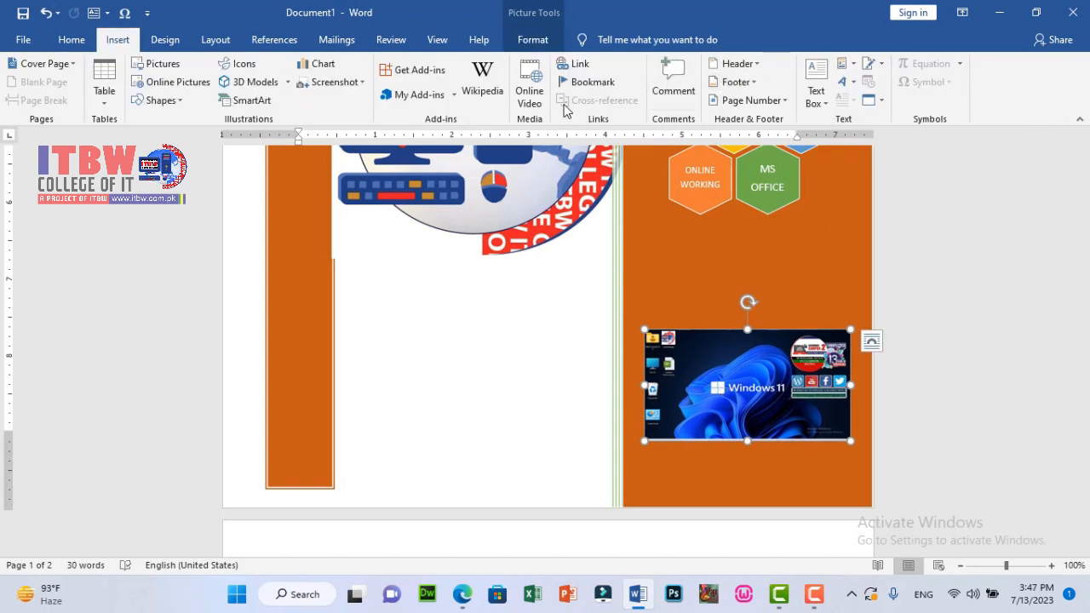
pyautogui.click(816, 93)
pyautogui.click(801, 185)
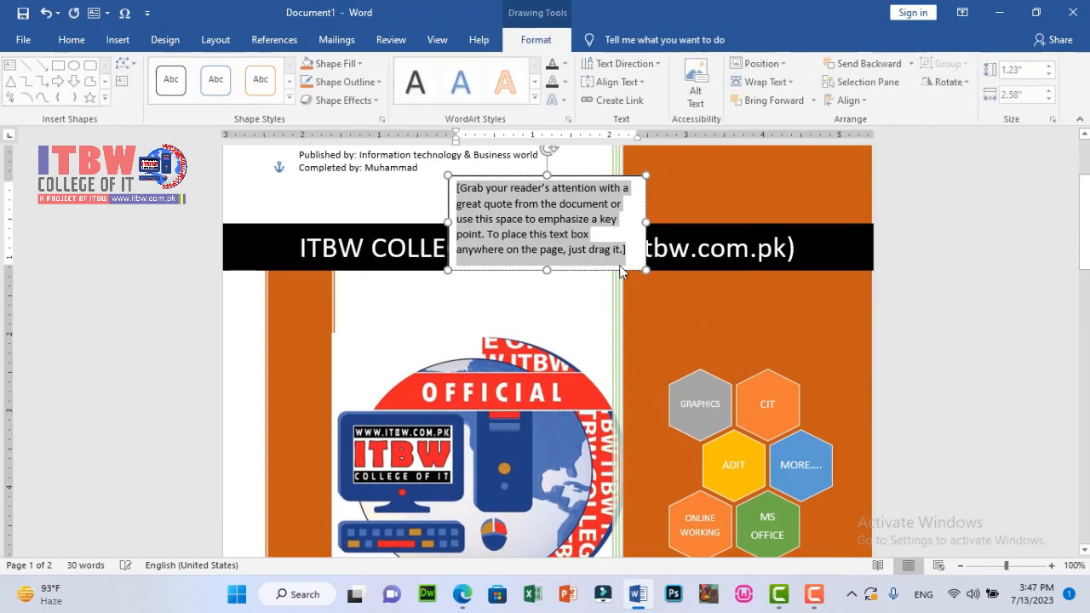
pyautogui.click(667, 186)
pyautogui.click(784, 343)
# Move the text box to the foot of the cover page, beside the lower end of the narrow strip.
pyautogui.moveTo(615, 270); pyautogui.dragTo(609, 503)
pyautogui.moveTo(1084, 230); pyautogui.dragTo(1016, 293)
pyautogui.moveTo(606, 241); pyautogui.dragTo(488, 511)
pyautogui.moveTo(1083, 287); pyautogui.dragTo(1084, 344)
pyautogui.moveTo(458, 279); pyautogui.dragTo(452, 337)
# Replace the placeholder with three lines: "This is title page you can create", "Any type of cover page for a BOOK,", "Document and anything else.".
pyautogui.click(454, 308)
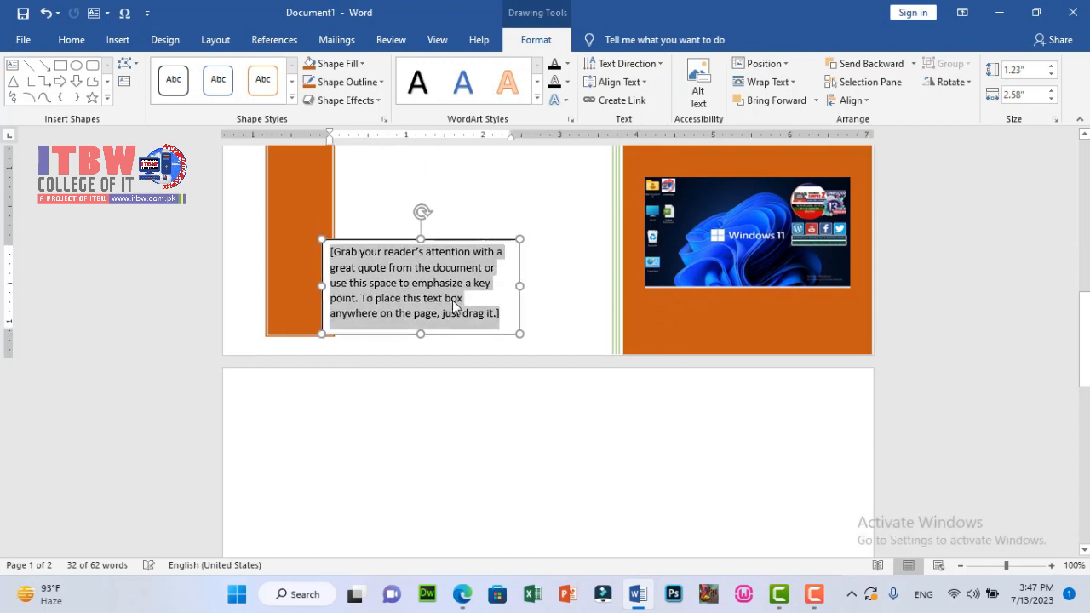
pyautogui.press('Delete')
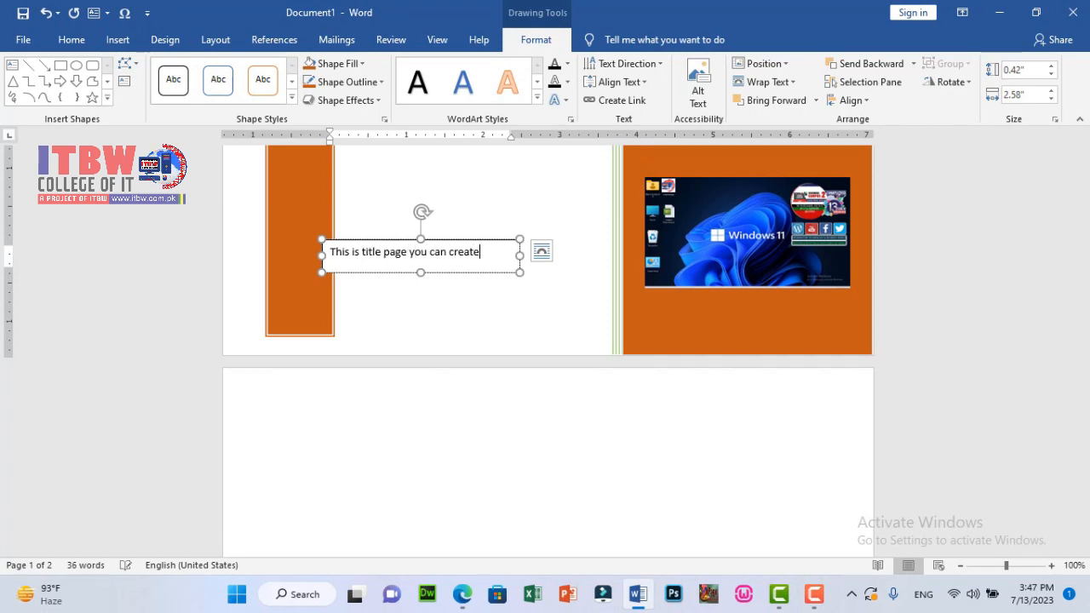
pyautogui.press('Return')
pyautogui.write('Any type of cover page for a BOOK,')
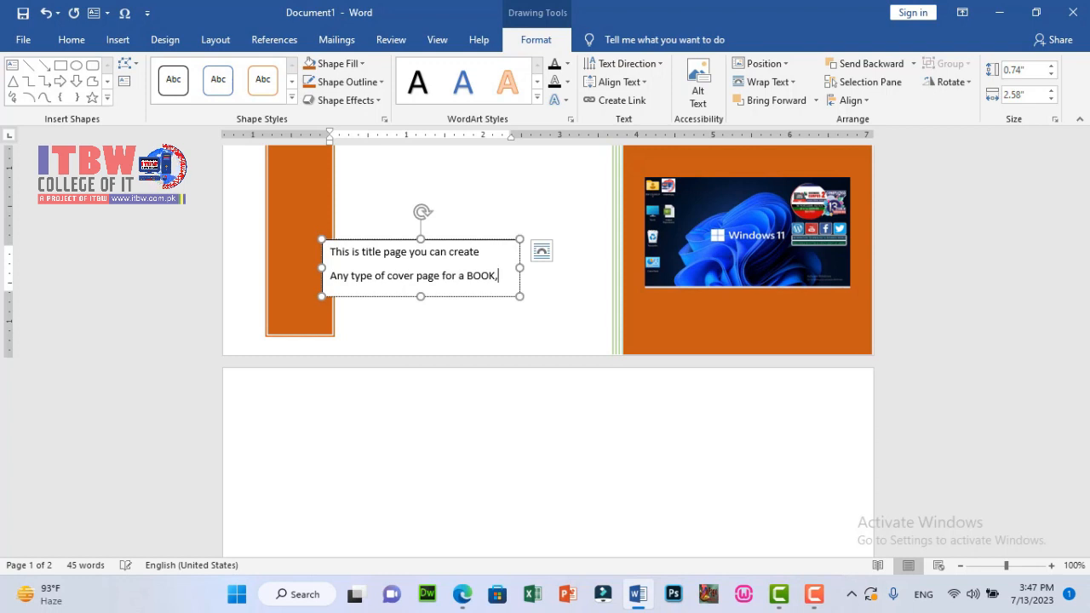
pyautogui.press('Return')
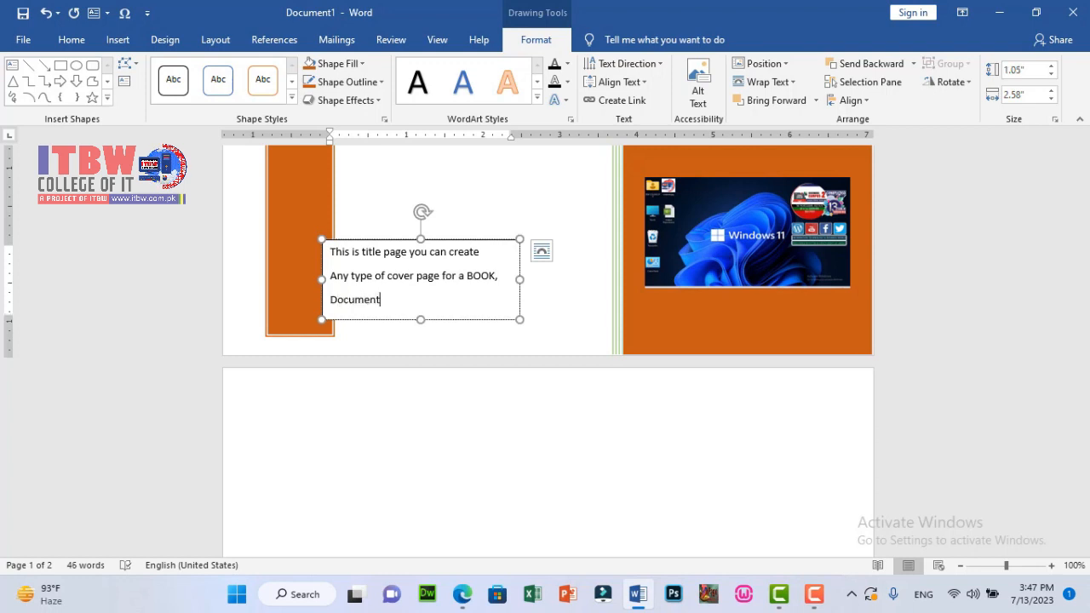
pyautogui.press('BackSpace')
pyautogui.press('BackSpace')
pyautogui.press('BackSpace')
pyautogui.press('BackSpace')
pyautogui.press('BackSpace')
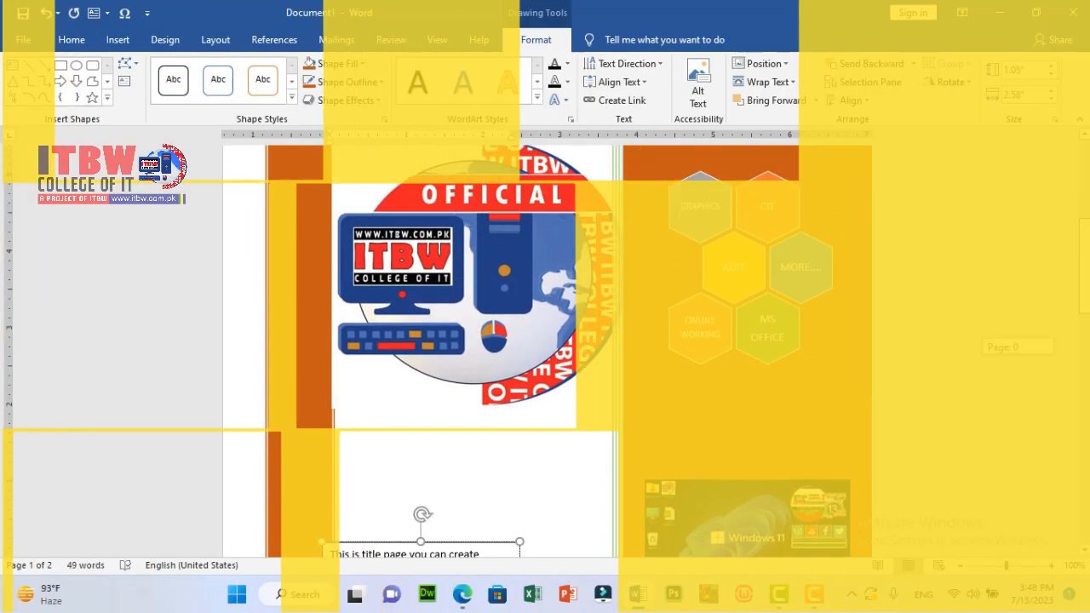
pyautogui.moveTo(1085, 266); pyautogui.dragTo(1084, 312)
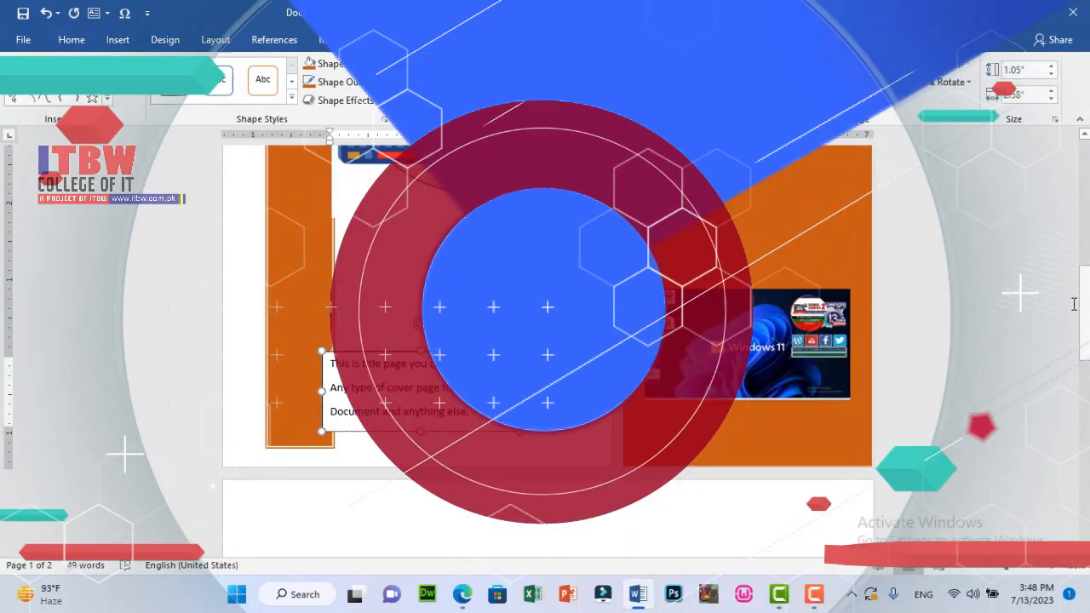